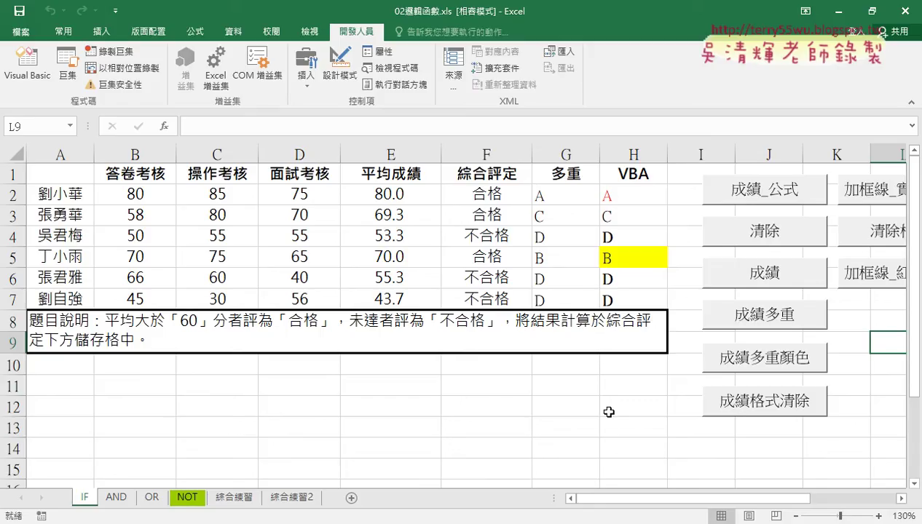
# Step: Clear the grade letters from column H with the 清除 button, then select H2:H7
pyautogui.click(766, 238)
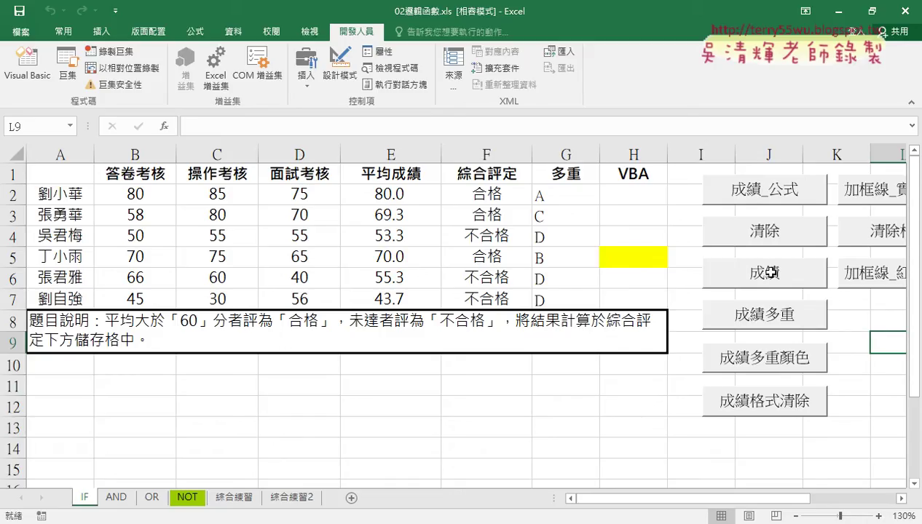
pyautogui.moveTo(635, 191); pyautogui.dragTo(644, 305)
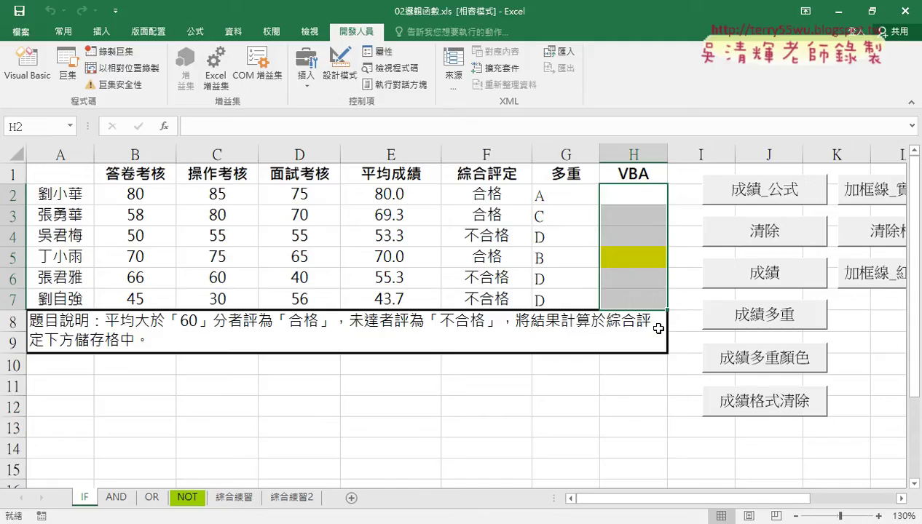
# Step: In the VBA editor, add blank lines below 成績多重顏色 and copy that whole procedure
pyautogui.click(38, 81)
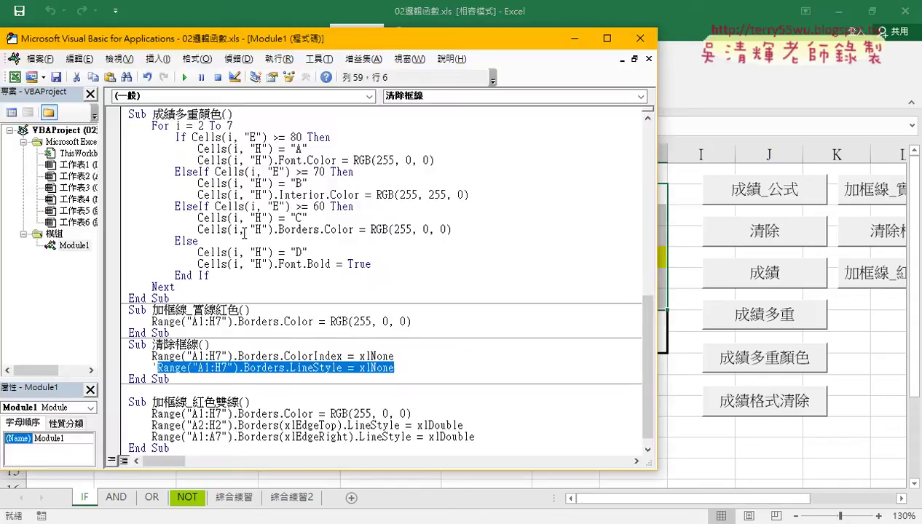
pyautogui.scroll(-1, 255, 241)
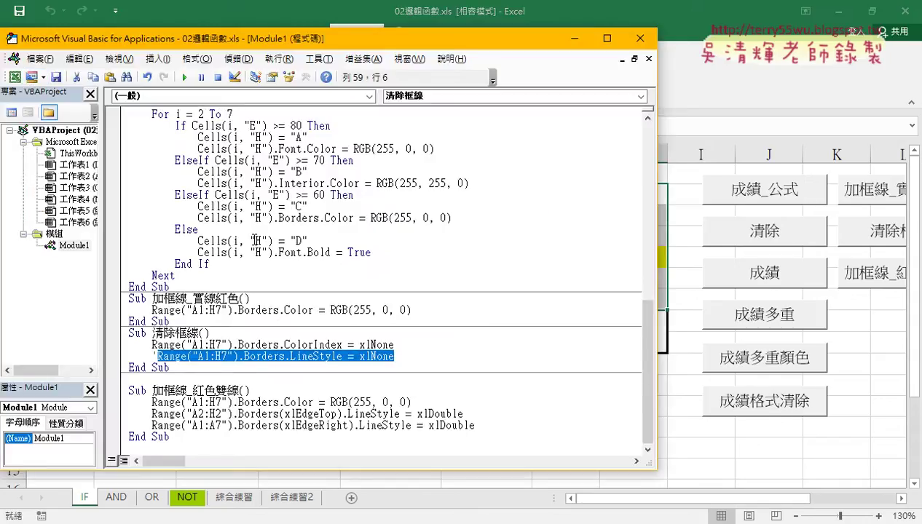
pyautogui.click(191, 284)
pyautogui.press('Return')
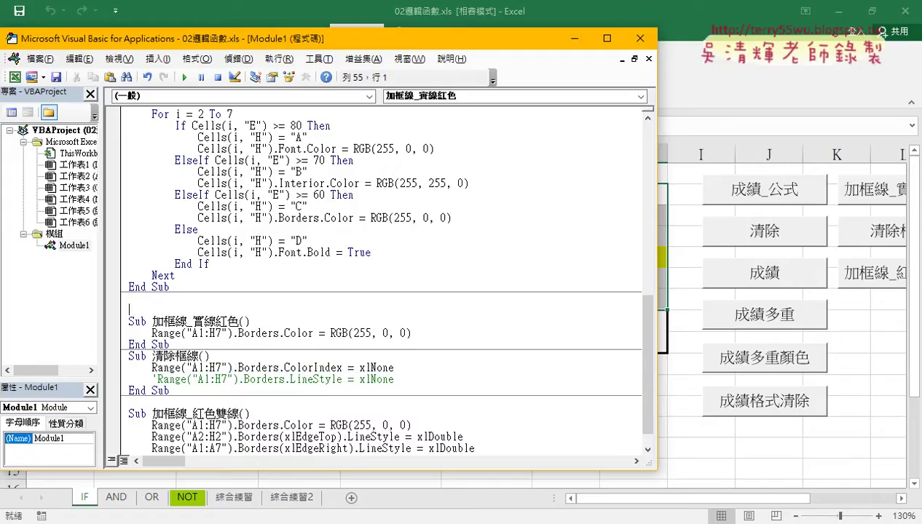
pyautogui.press('Return')
pyautogui.press('Return')
pyautogui.press('Return')
pyautogui.press('Return')
pyautogui.press('Return')
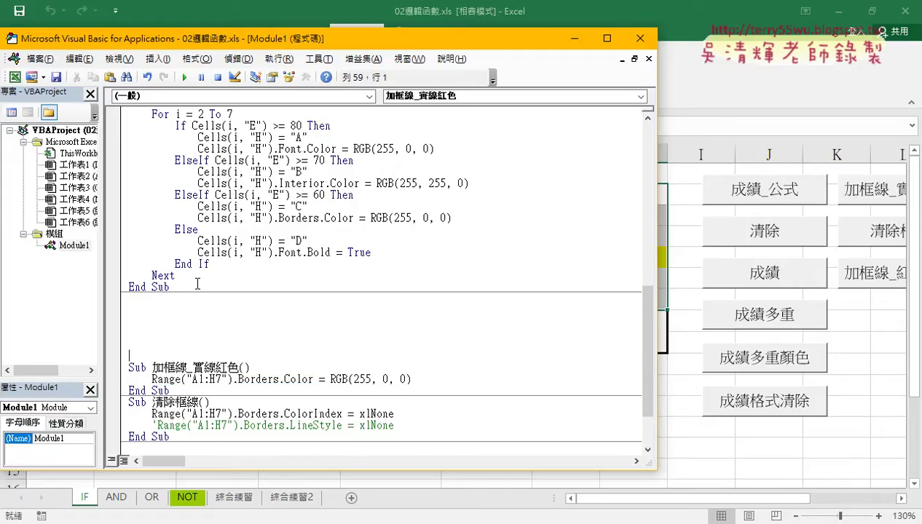
pyautogui.scroll(2, 196, 284)
pyautogui.moveTo(170, 356); pyautogui.dragTo(125, 172)
pyautogui.hotkey('ctrl', 'c')
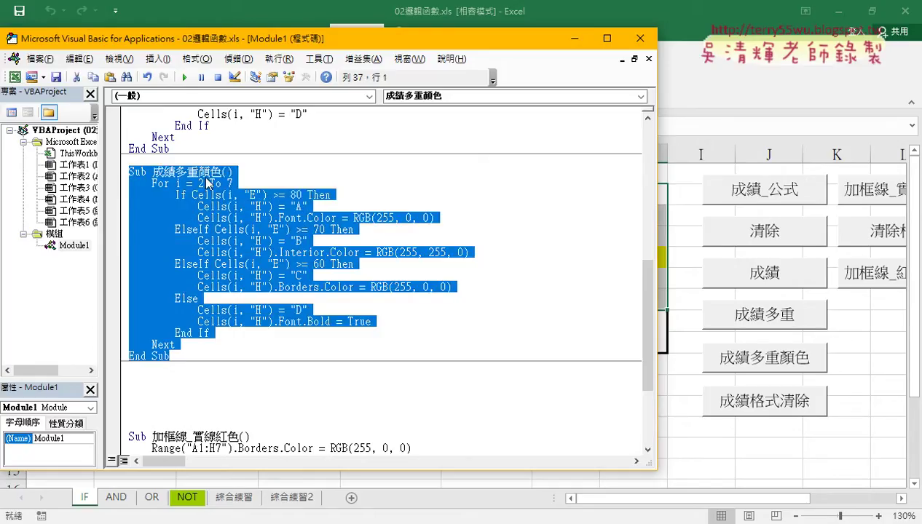
pyautogui.rightClick(206, 182)
pyautogui.click(231, 206)
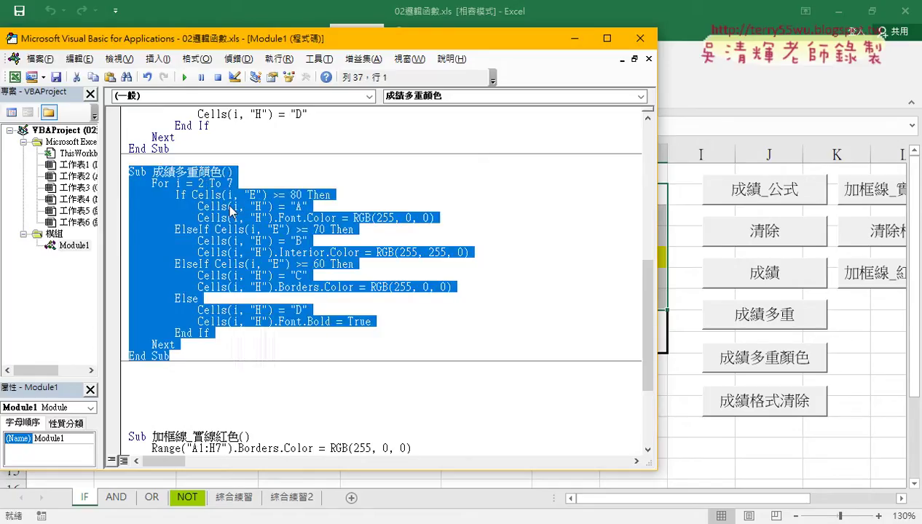
# Step: Paste the copy below and rename it 成績格式清除, narrowing the editor to reveal column H
pyautogui.click(149, 376)
pyautogui.hotkey('ctrl', 'v')
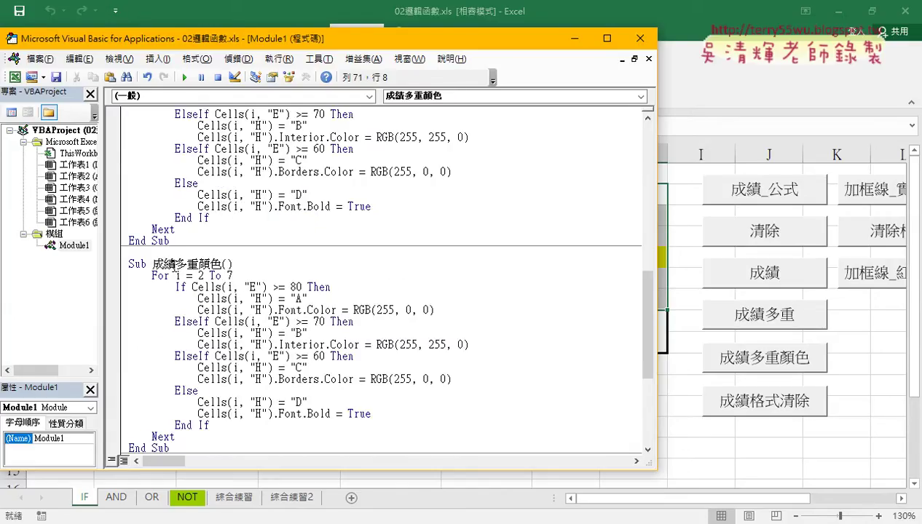
pyautogui.moveTo(175, 264); pyautogui.dragTo(222, 264)
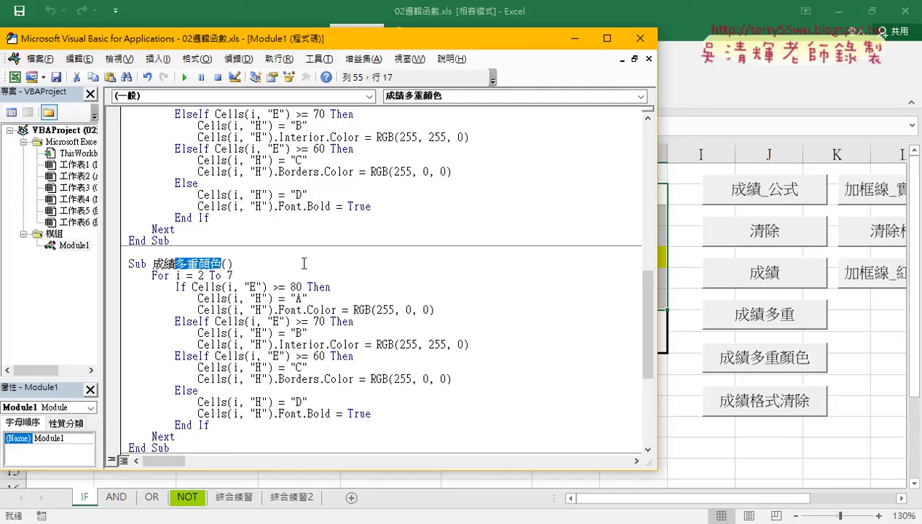
pyautogui.press('BackSpace')
pyautogui.write('v')
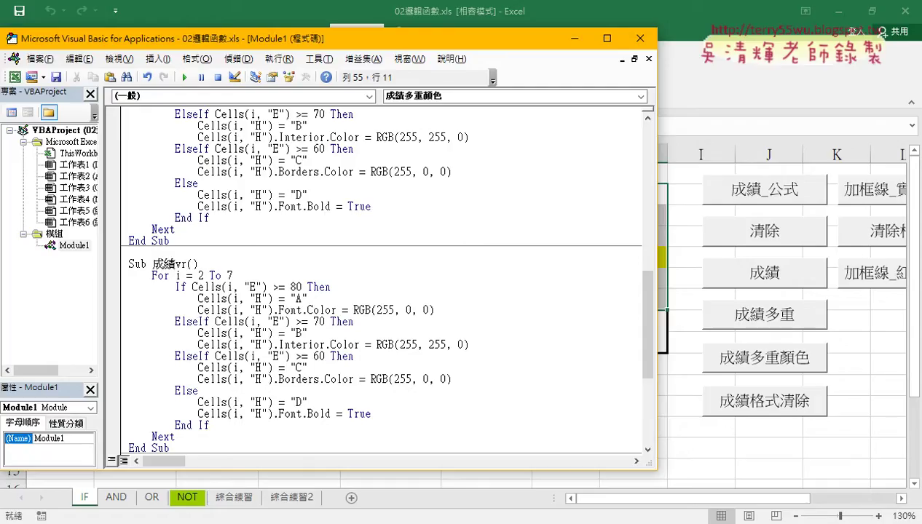
pyautogui.press('BackSpace')
pyautogui.write('格')
pyautogui.write('式')
pyautogui.write('ㄑ')
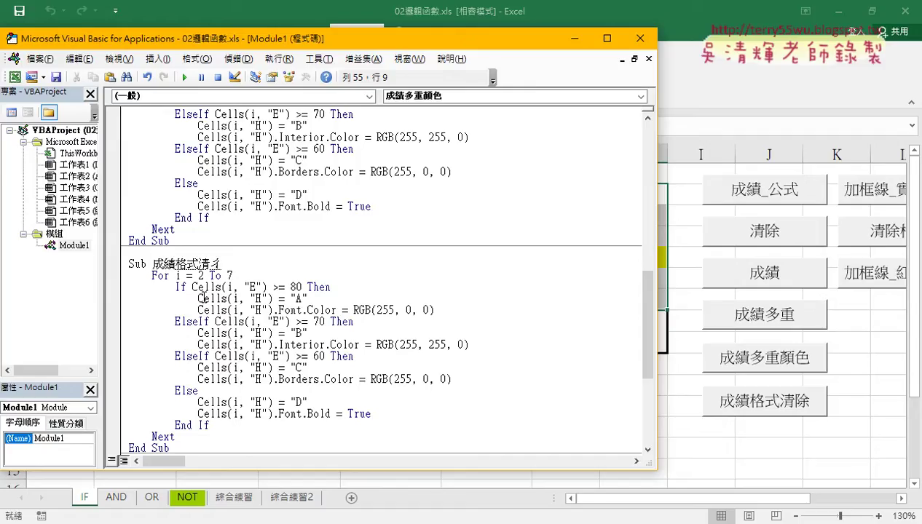
pyautogui.write('一清除')
pyautogui.press('Return')
pyautogui.moveTo(656, 280); pyautogui.dragTo(582, 278)
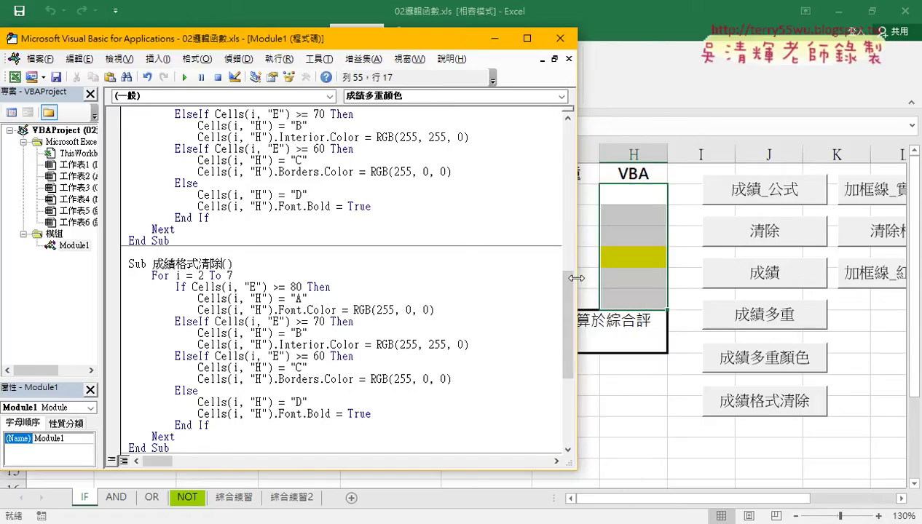
# Step: Run 成績多重顏色 to refill the grades, then try deleting grade values in 成績格式清除 and undo
pyautogui.click(305, 182)
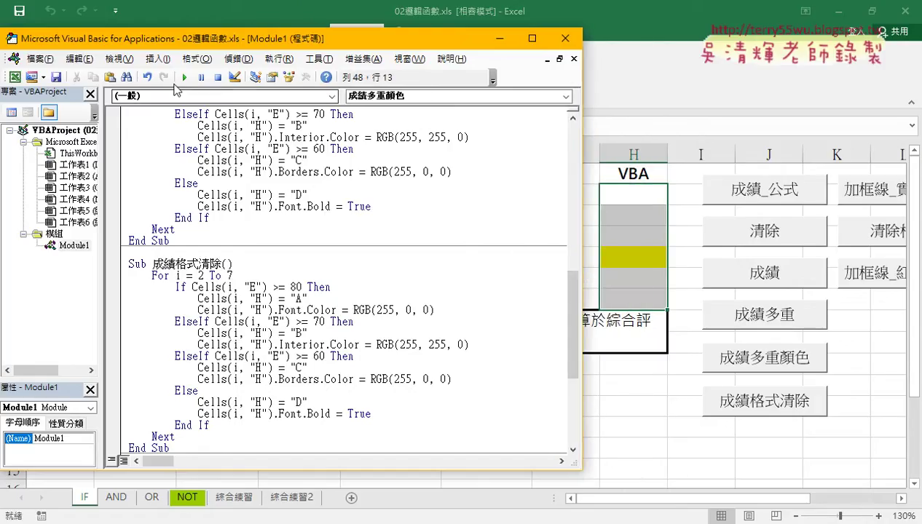
pyautogui.click(185, 78)
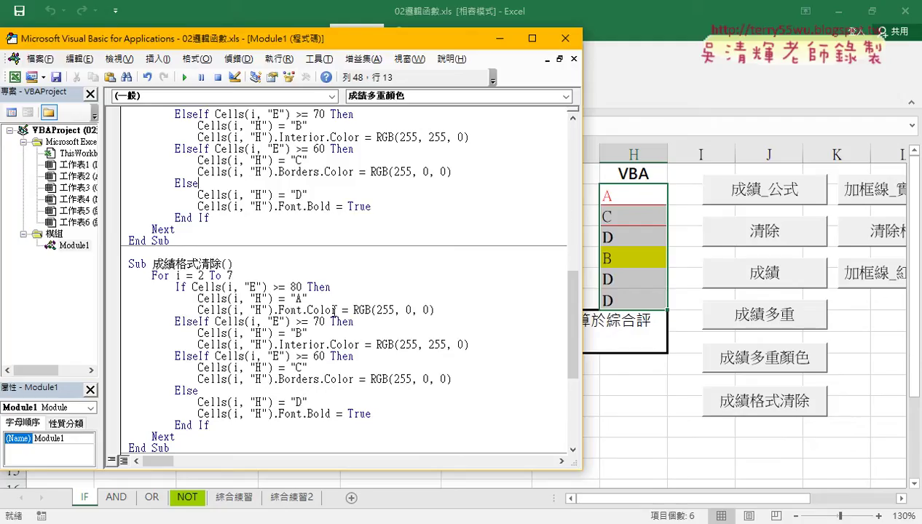
pyautogui.click(306, 298)
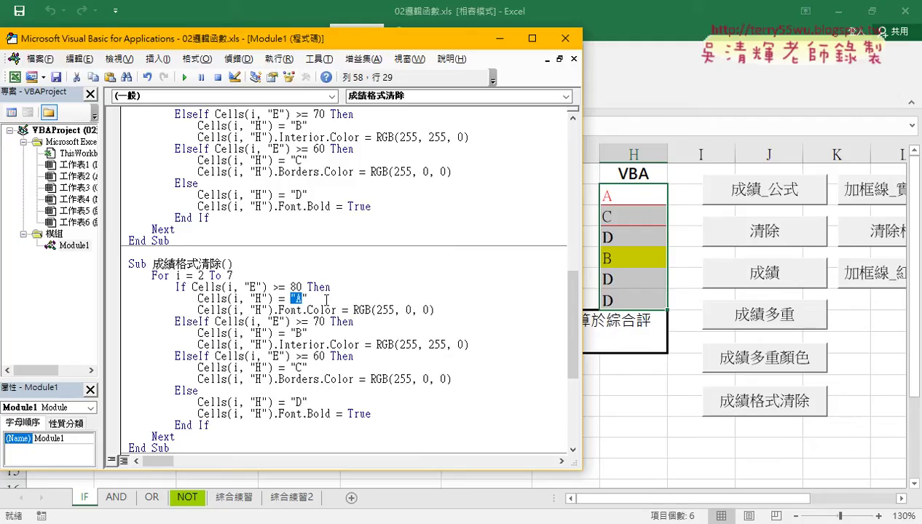
pyautogui.doubleClick(299, 298)
pyautogui.press('Delete')
pyautogui.doubleClick(298, 333)
pyautogui.press('Delete')
pyautogui.press('Down')
pyautogui.press('Down')
pyautogui.press('Down')
pyautogui.press('Delete')
pyautogui.press('Down')
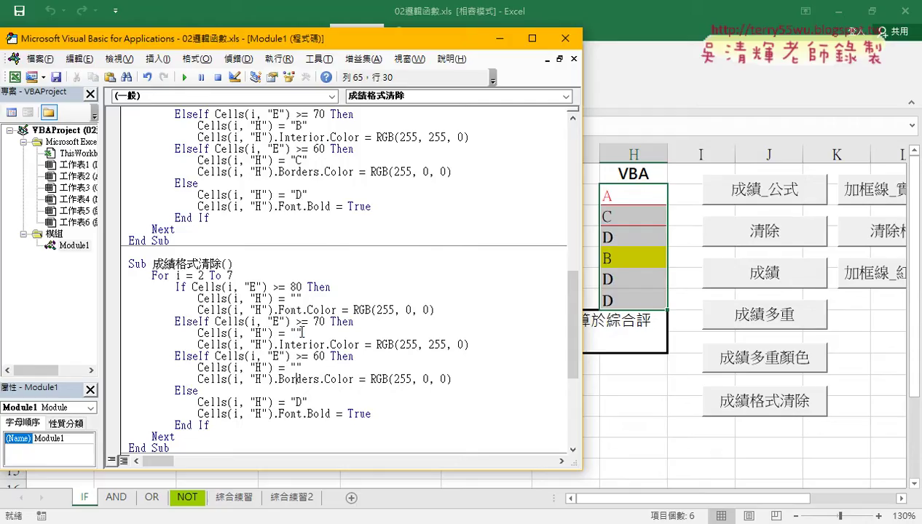
pyautogui.press('Down')
pyautogui.press('Down')
pyautogui.press('Delete')
pyautogui.hotkey('ctrl', 'z')
pyautogui.hotkey('ctrl', 'z')
pyautogui.hotkey('ctrl', 'z')
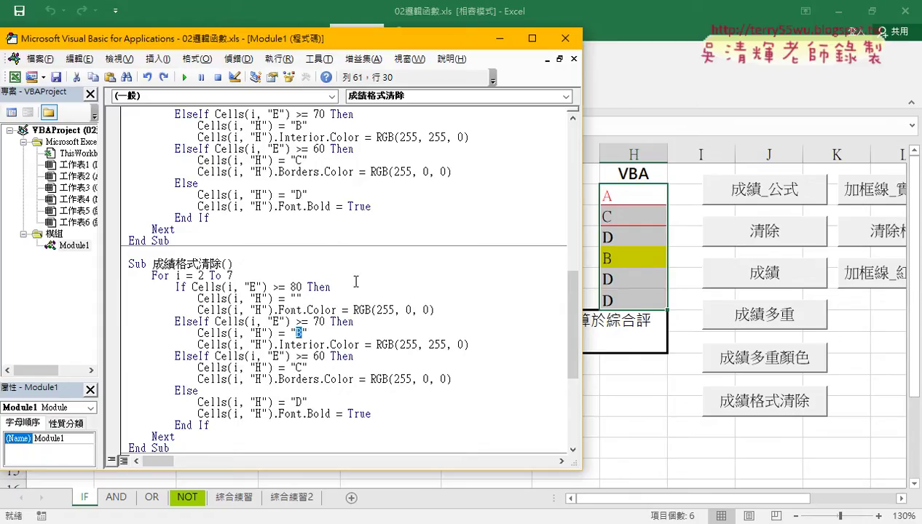
pyautogui.hotkey('ctrl', 'z')
# Step: Change the A grade's font colour to RGB(0, 0, 0), run 成績格式清除, and check the sheet
pyautogui.click(357, 310)
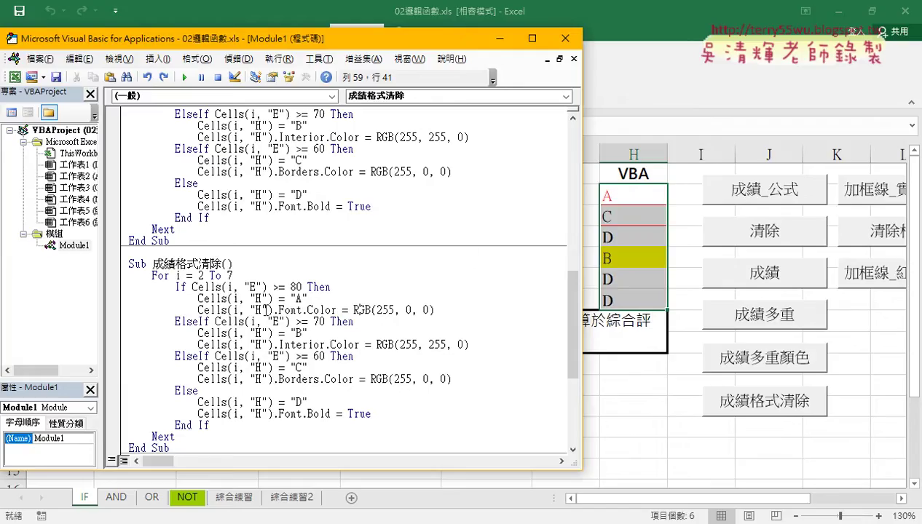
pyautogui.moveTo(307, 298); pyautogui.dragTo(198, 298)
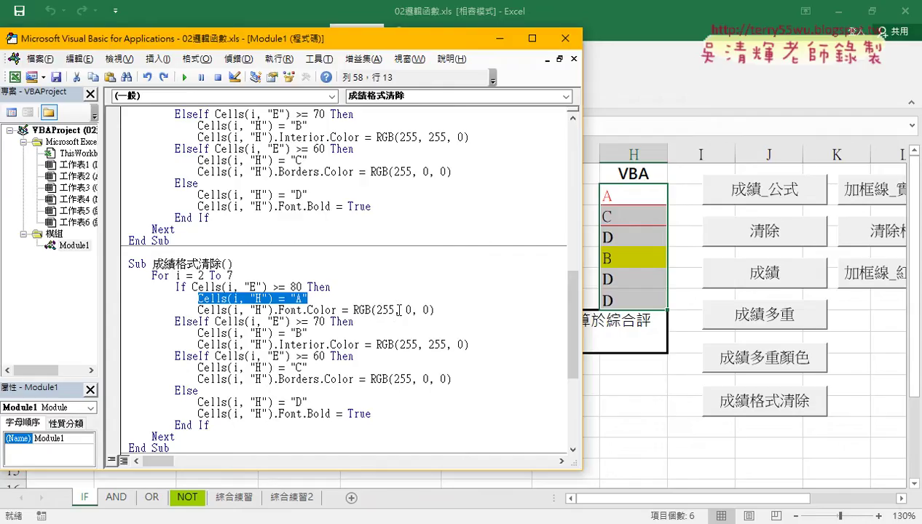
pyautogui.moveTo(394, 310); pyautogui.dragTo(377, 311)
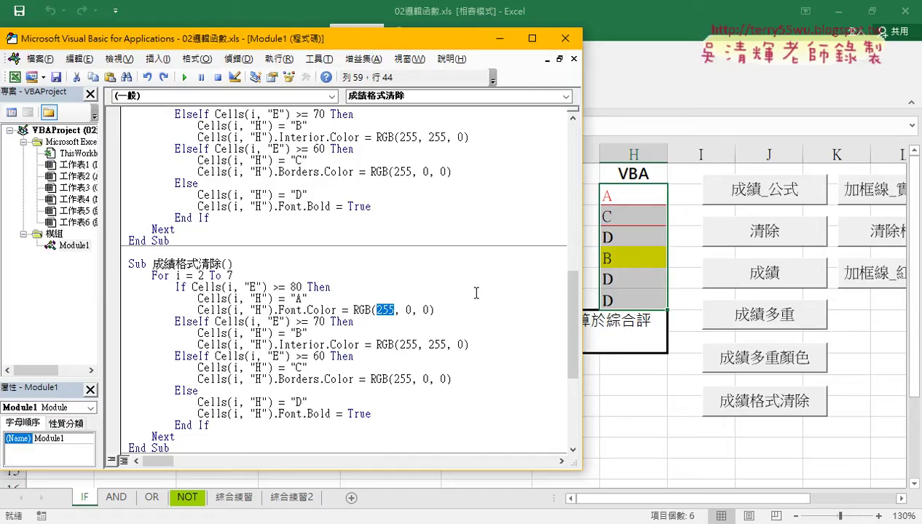
pyautogui.write('0')
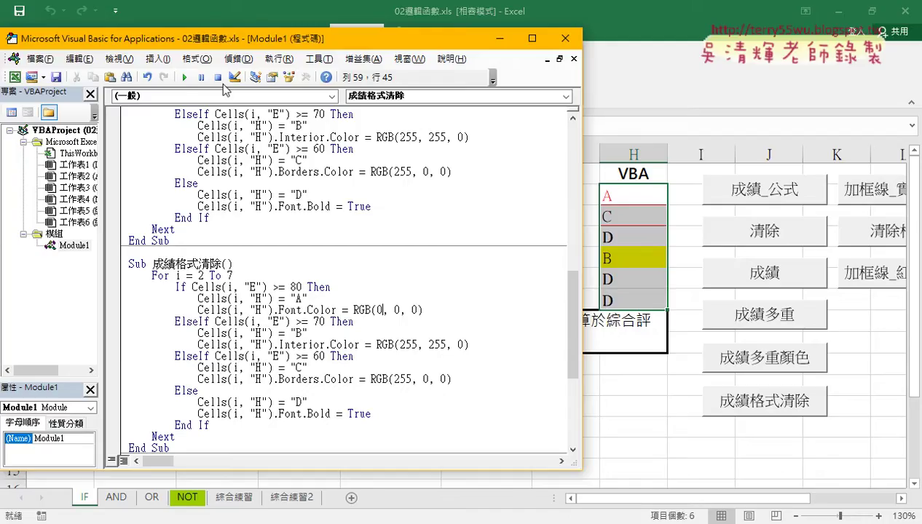
pyautogui.click(187, 79)
pyautogui.click(470, 345)
pyautogui.click(685, 319)
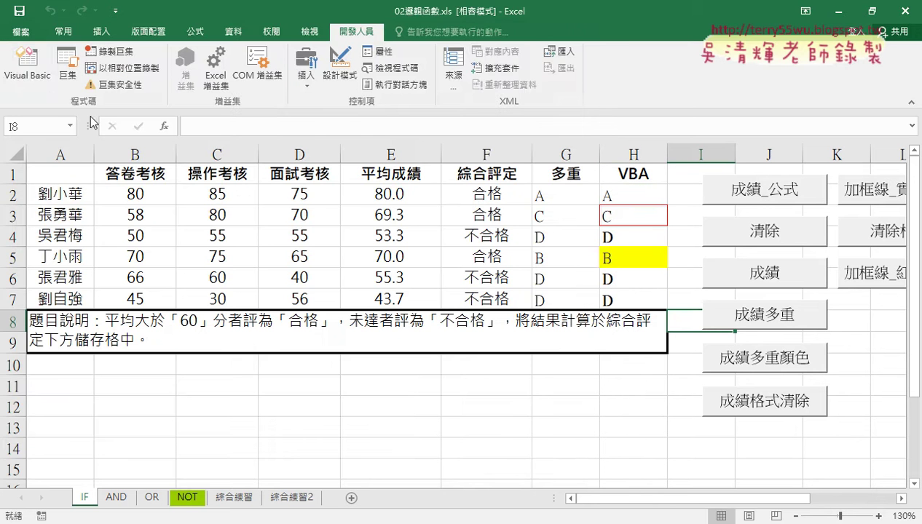
# Step: Change the B grade's fill from RGB(255, 255, 0) to RGB(255, 255, 255) and run 成績格式清除
pyautogui.hotkey('alt', 'F11')
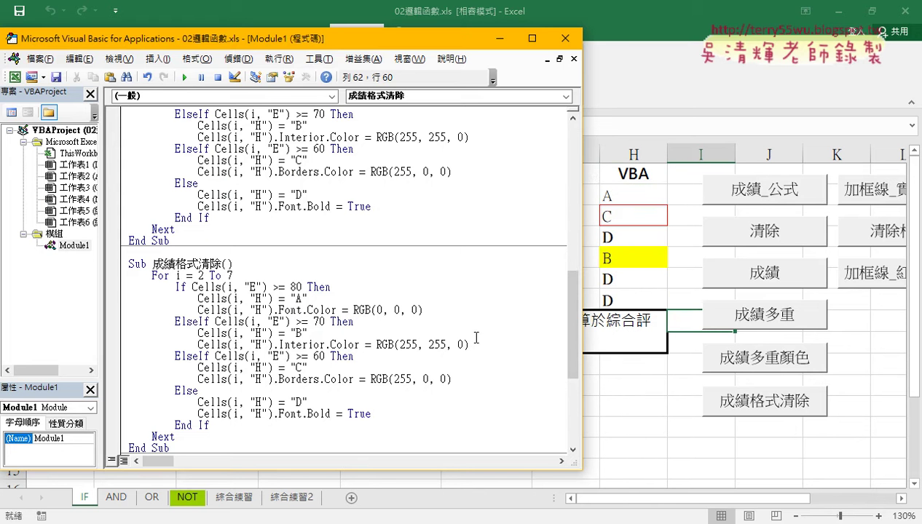
pyautogui.doubleClick(462, 345)
pyautogui.write('255')
pyautogui.moveTo(290, 344); pyautogui.dragTo(491, 349)
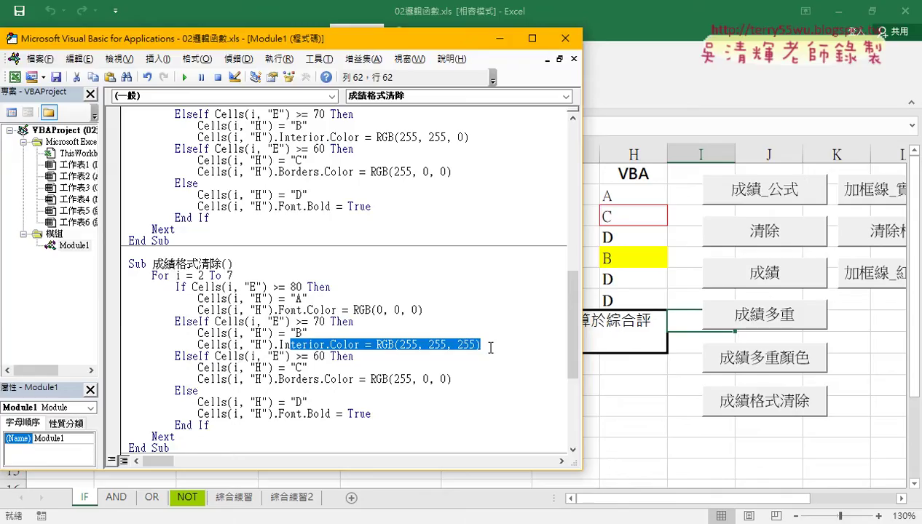
pyautogui.click(184, 77)
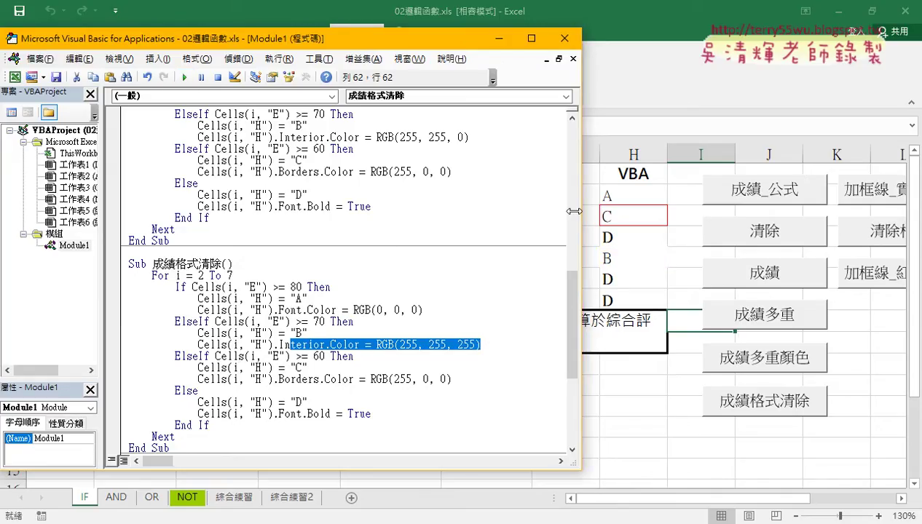
pyautogui.moveTo(574, 211); pyautogui.dragTo(532, 213)
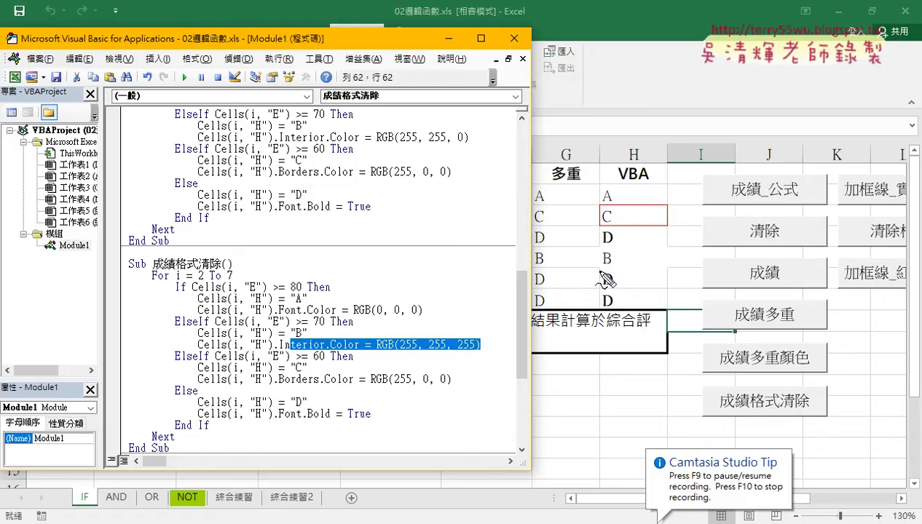
pyautogui.moveTo(597, 259)
pyautogui.mouseDown()
pyautogui.moveTo(598, 247)
pyautogui.moveTo(665, 268)
pyautogui.mouseUp()
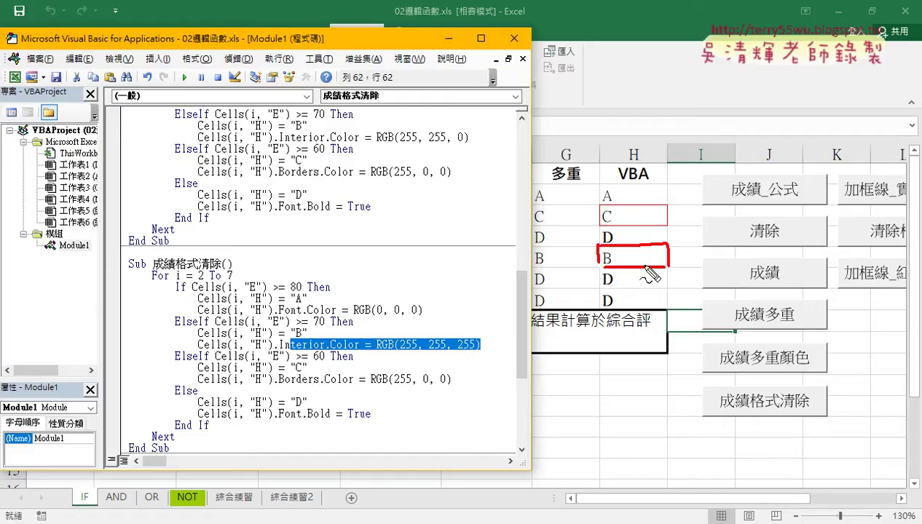
pyautogui.press('Escape')
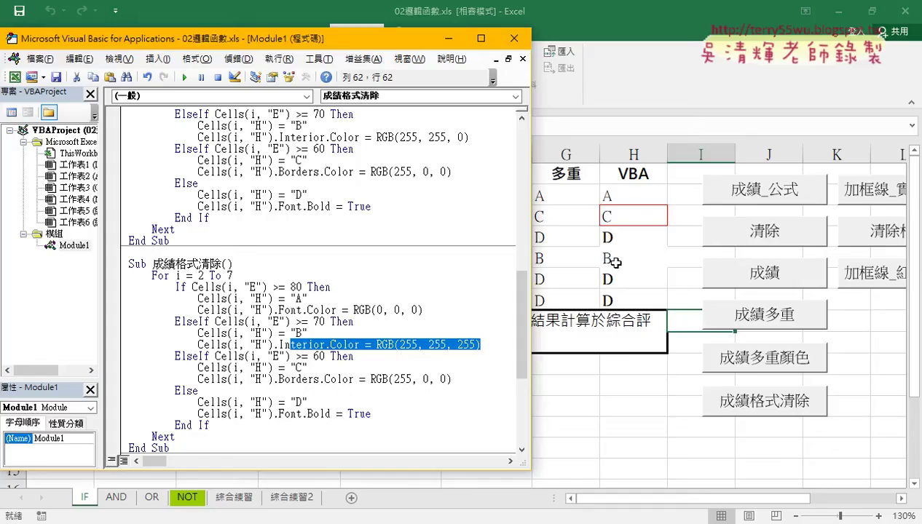
pyautogui.click(379, 345)
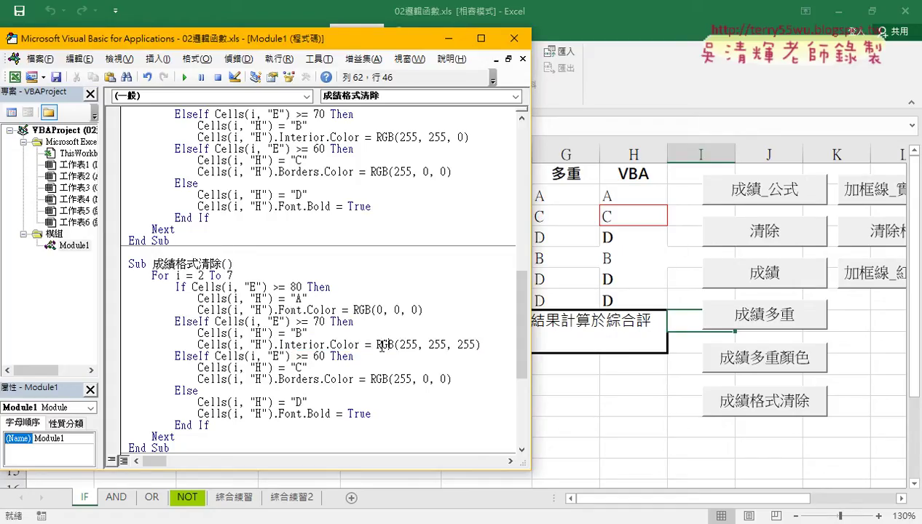
pyautogui.moveTo(372, 344); pyautogui.dragTo(481, 345)
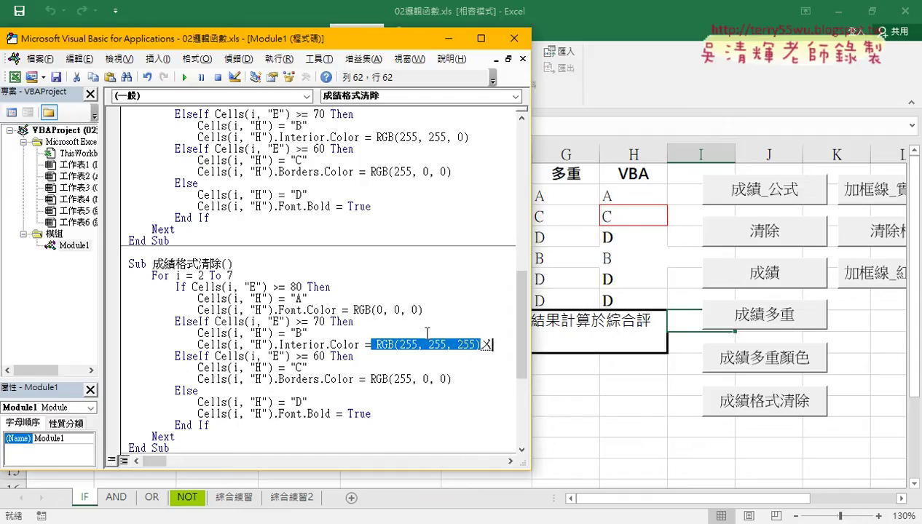
# Step: Replace the B grade's fill value with xlNone and run 成績格式清除 to test it
pyautogui.write('x')
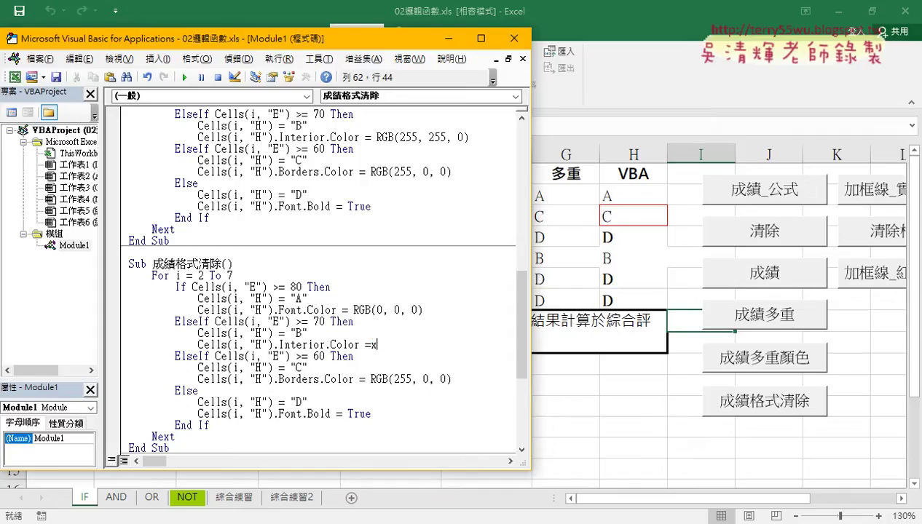
pyautogui.write('l')
pyautogui.write('non')
pyautogui.write('e')
pyautogui.click(400, 379)
pyautogui.moveTo(394, 344); pyautogui.dragTo(376, 345)
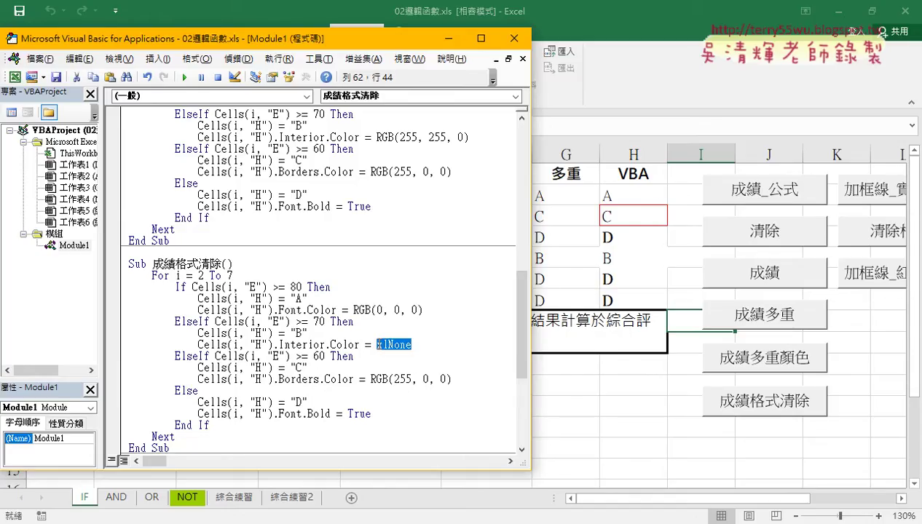
pyautogui.click(430, 346)
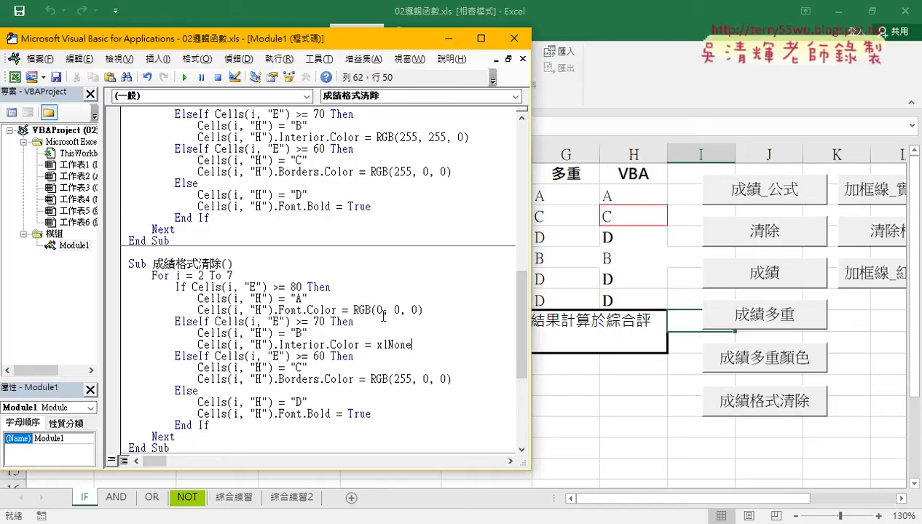
pyautogui.click(184, 79)
pyautogui.moveTo(413, 344); pyautogui.dragTo(377, 346)
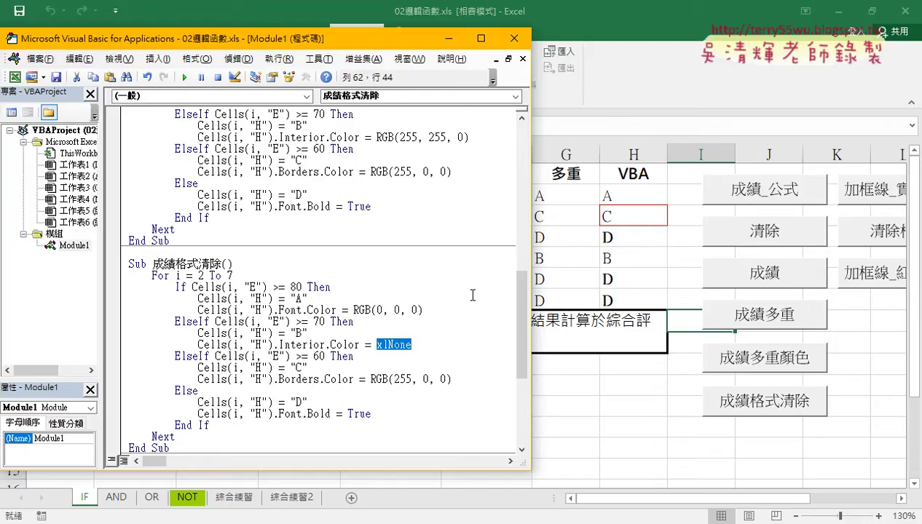
# Step: Paste xlNone over the C grade's red border colour RGB(255, 0, 0) and run the macro
pyautogui.rightClick(386, 353)
pyautogui.click(419, 131)
pyautogui.moveTo(453, 379); pyautogui.dragTo(370, 380)
pyautogui.rightClick(408, 381)
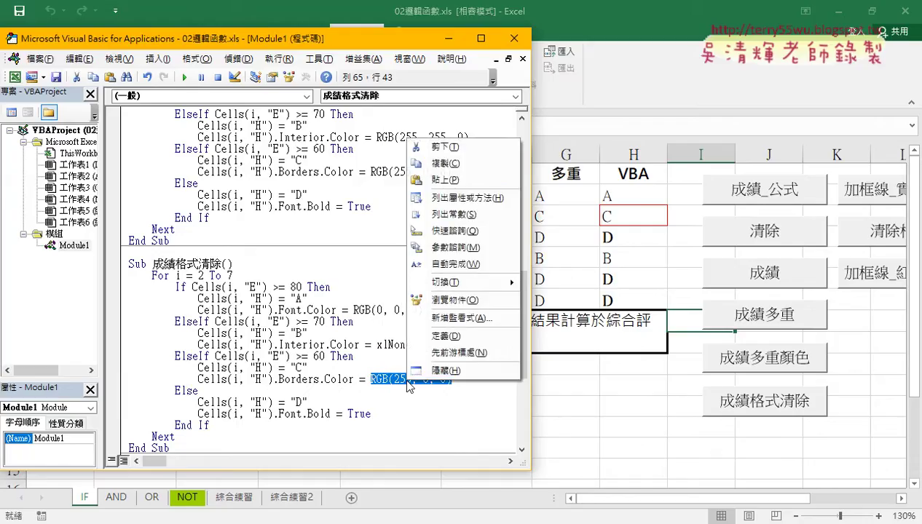
pyautogui.click(451, 180)
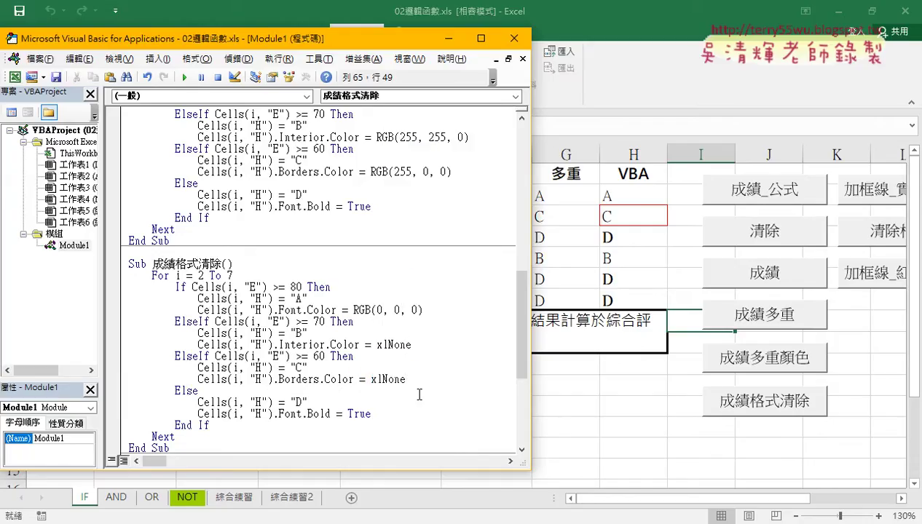
pyautogui.moveTo(325, 380); pyautogui.dragTo(355, 379)
pyautogui.click(355, 380)
pyautogui.click(183, 78)
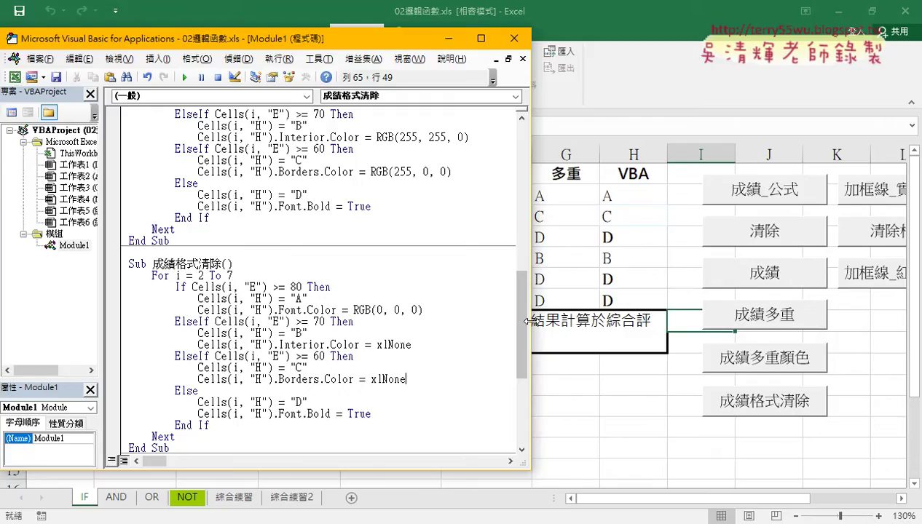
pyautogui.moveTo(528, 325); pyautogui.dragTo(505, 321)
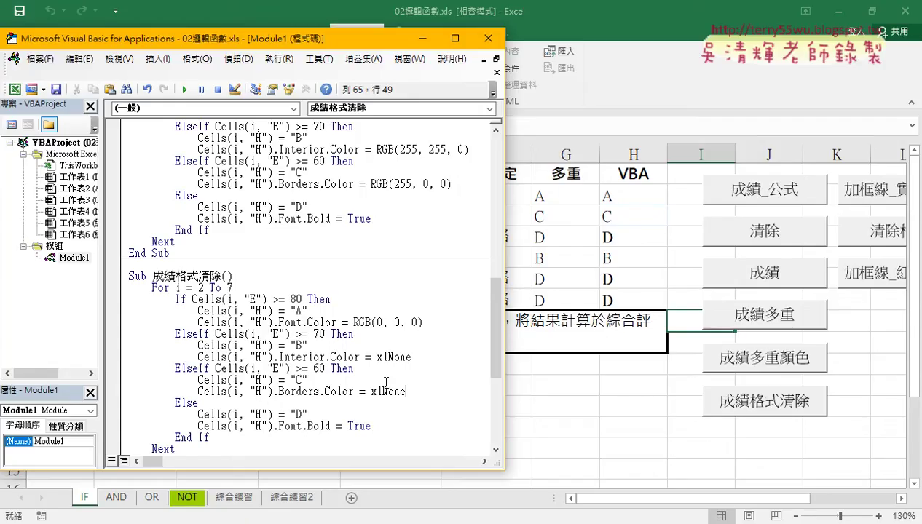
# Step: Change the border property from Borders.Color to Borders.ColorIndex so it reads ColorIndex = xlNone
pyautogui.moveTo(326, 392); pyautogui.dragTo(354, 392)
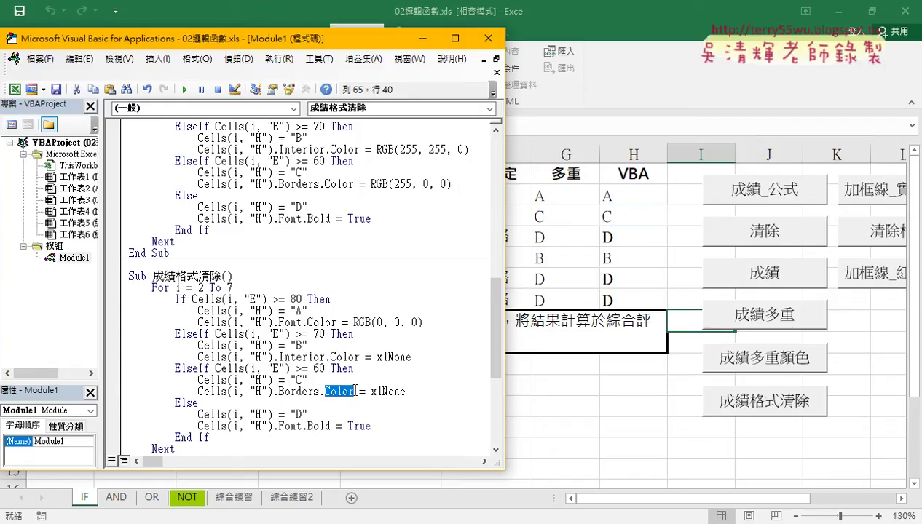
pyautogui.click(356, 392)
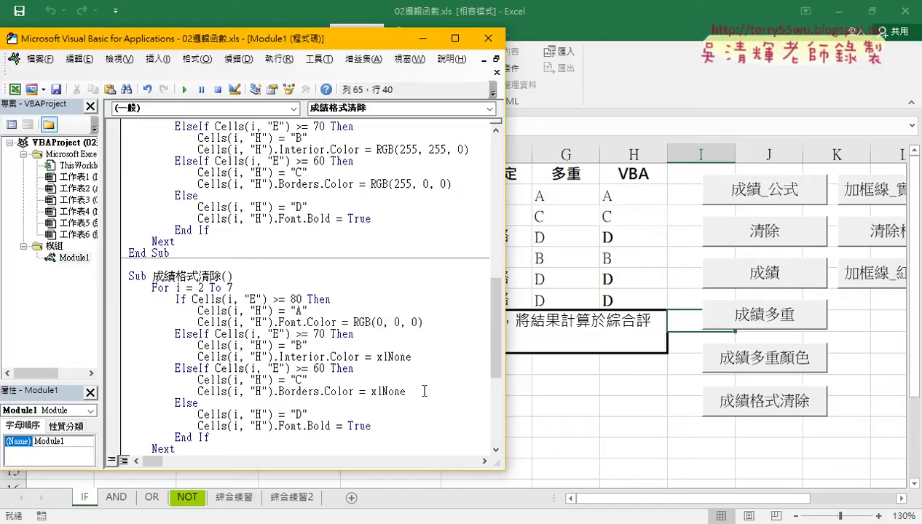
pyautogui.write('in')
pyautogui.write('dex')
pyautogui.click(377, 368)
pyautogui.moveTo(382, 392); pyautogui.dragTo(354, 392)
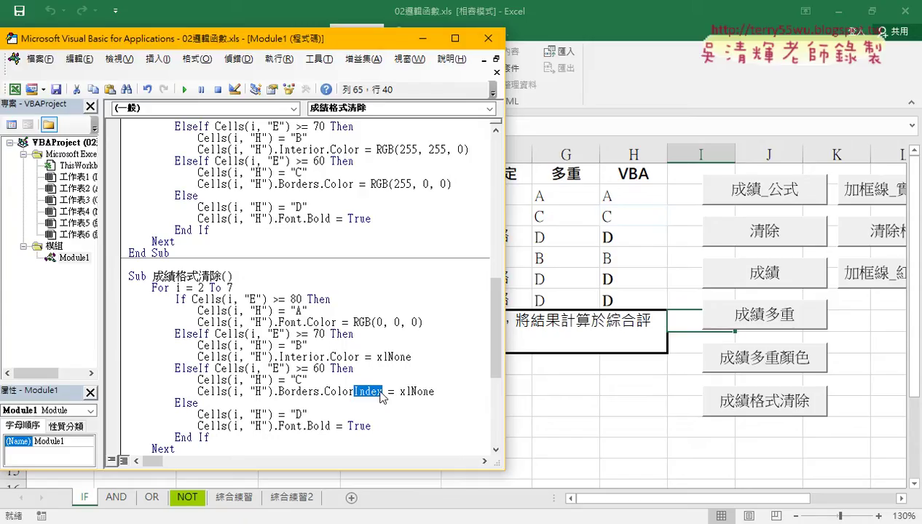
pyautogui.click(417, 392)
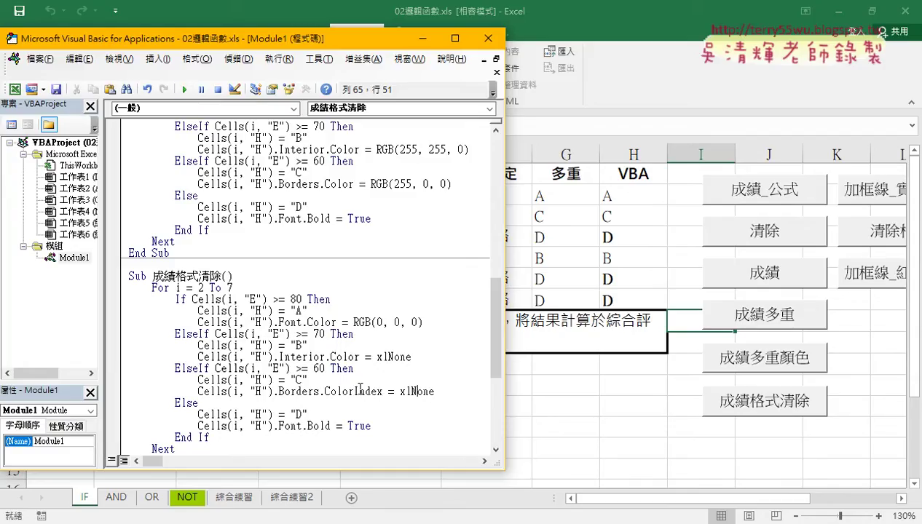
pyautogui.moveTo(353, 391); pyautogui.dragTo(384, 391)
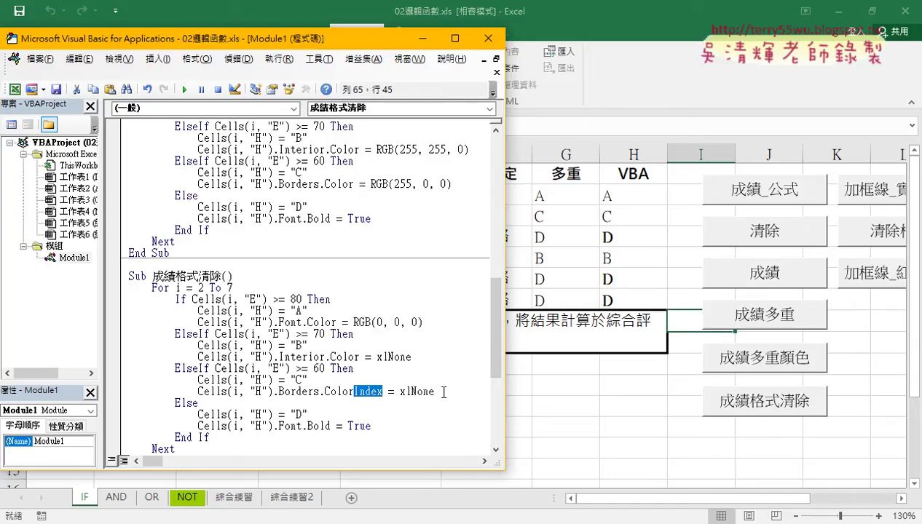
pyautogui.moveTo(435, 391); pyautogui.dragTo(320, 391)
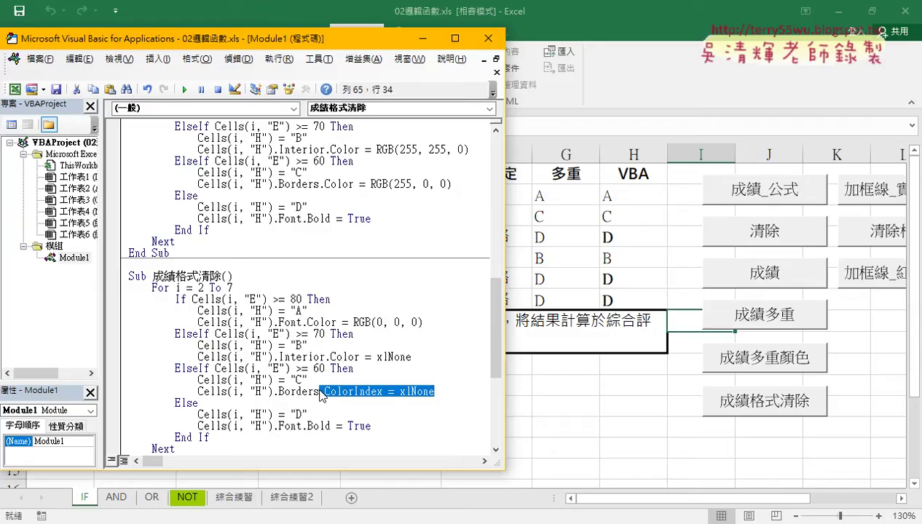
pyautogui.click(336, 391)
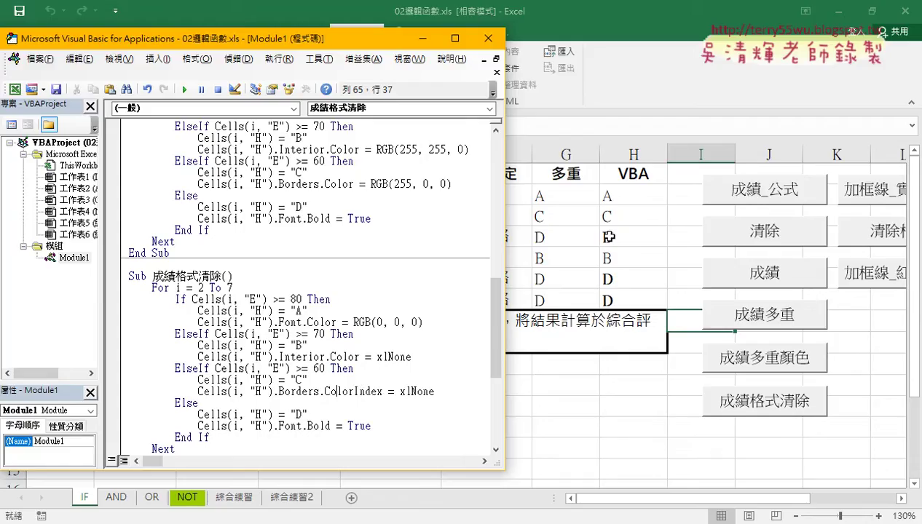
# Step: Set the Font.Bold line to False and run the macro to remove bold
pyautogui.doubleClick(350, 426)
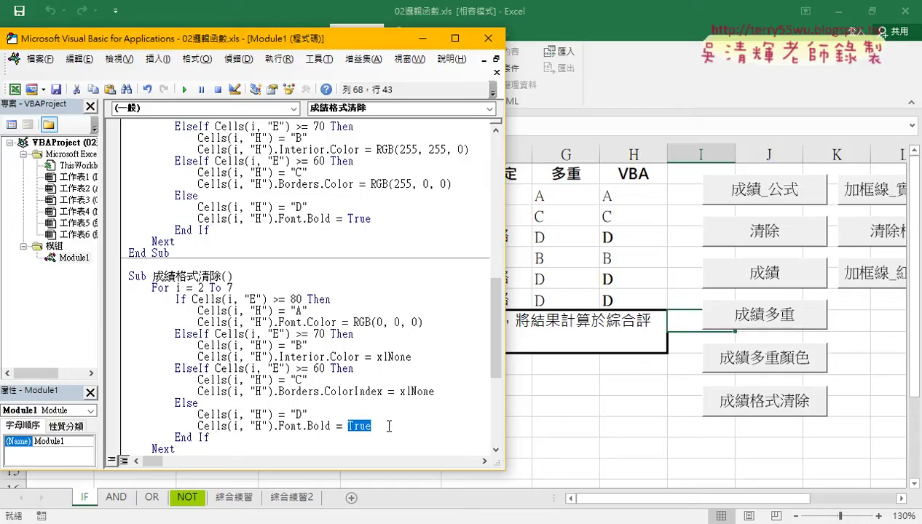
pyautogui.write('f')
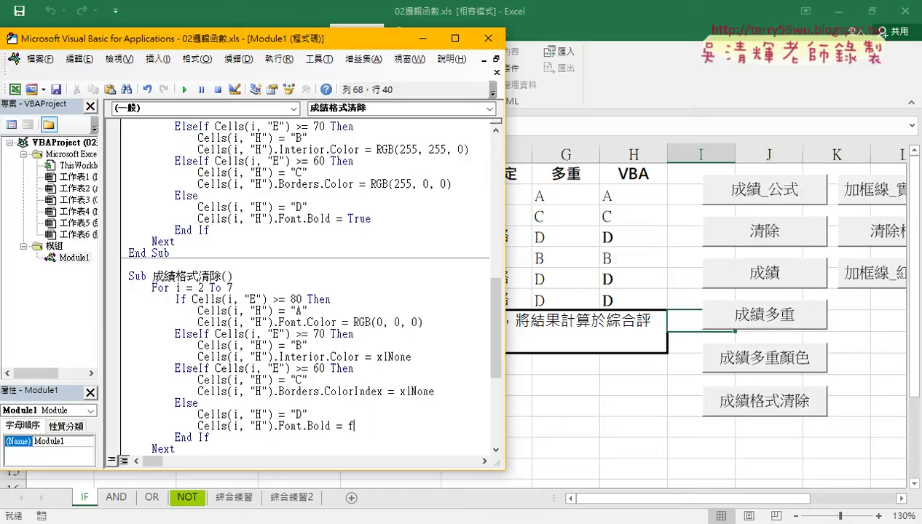
pyautogui.write('alse')
pyautogui.click(337, 406)
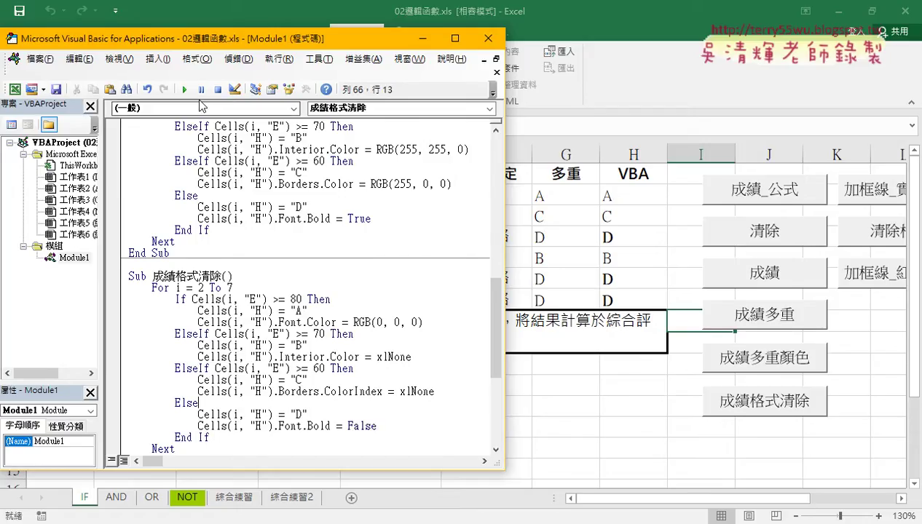
pyautogui.click(184, 90)
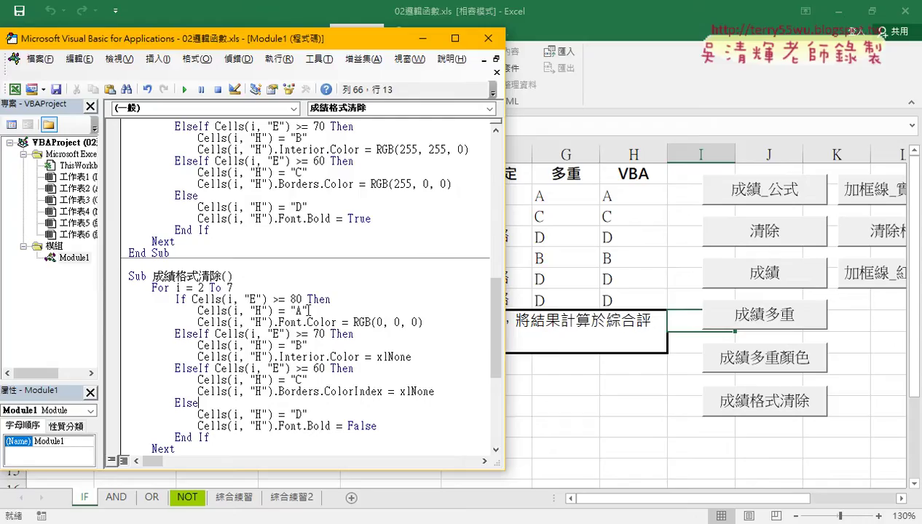
# Step: Delete the A, B, C and D letters so each grade gets "", then run the macro
pyautogui.moveTo(301, 310); pyautogui.dragTo(295, 310)
pyautogui.press('Delete')
pyautogui.press('Down')
pyautogui.press('Down')
pyautogui.press('Down')
pyautogui.press('Delete')
pyautogui.press('Down')
pyautogui.press('Down')
pyautogui.press('Down')
pyautogui.press('Delete')
pyautogui.press('Down')
pyautogui.press('Down')
pyautogui.press('Down')
pyautogui.press('Delete')
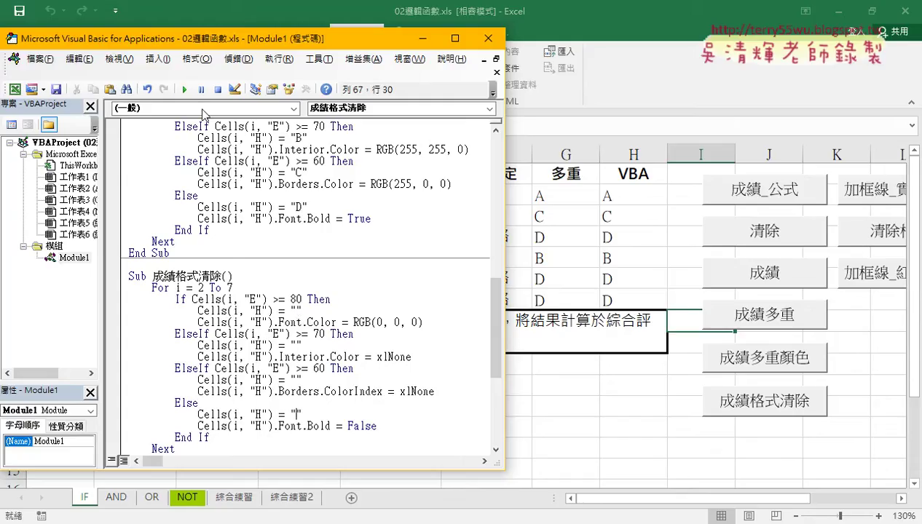
pyautogui.click(187, 90)
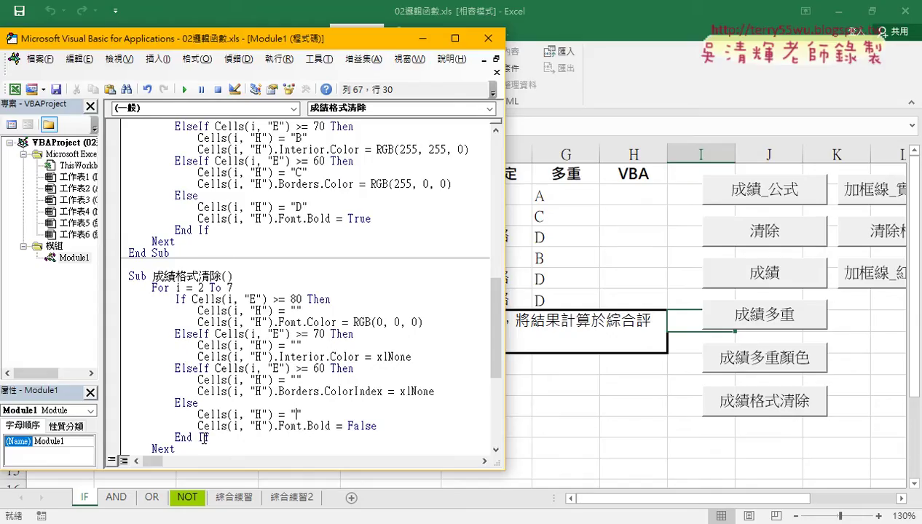
pyautogui.moveTo(215, 470); pyautogui.dragTo(215, 488)
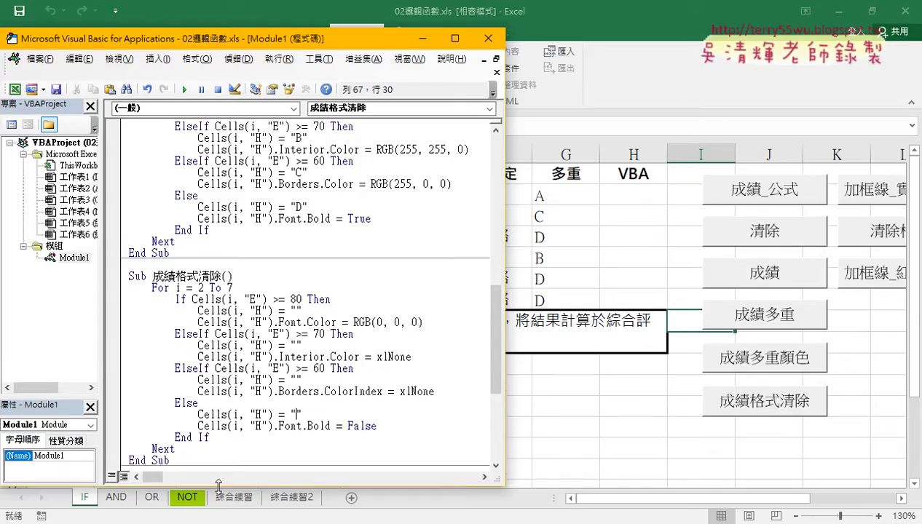
pyautogui.click(173, 447)
pyautogui.moveTo(174, 448); pyautogui.dragTo(103, 287)
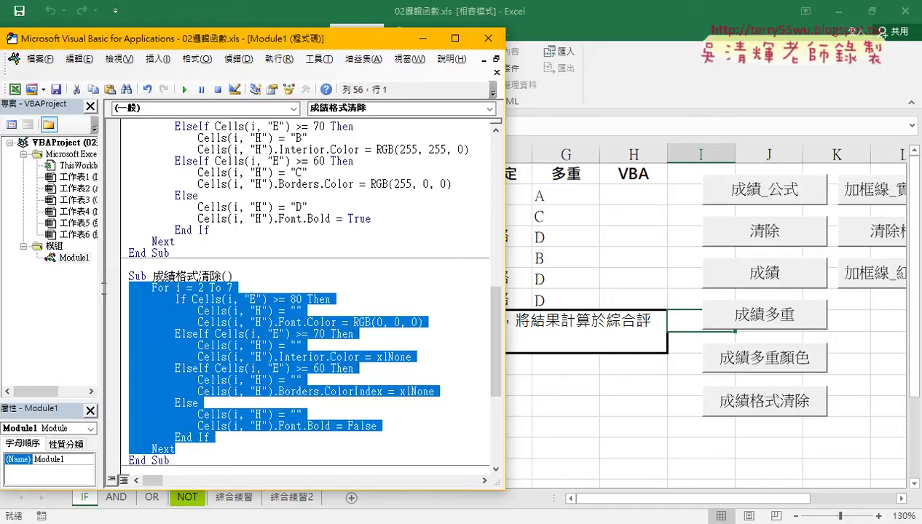
pyautogui.click(132, 292)
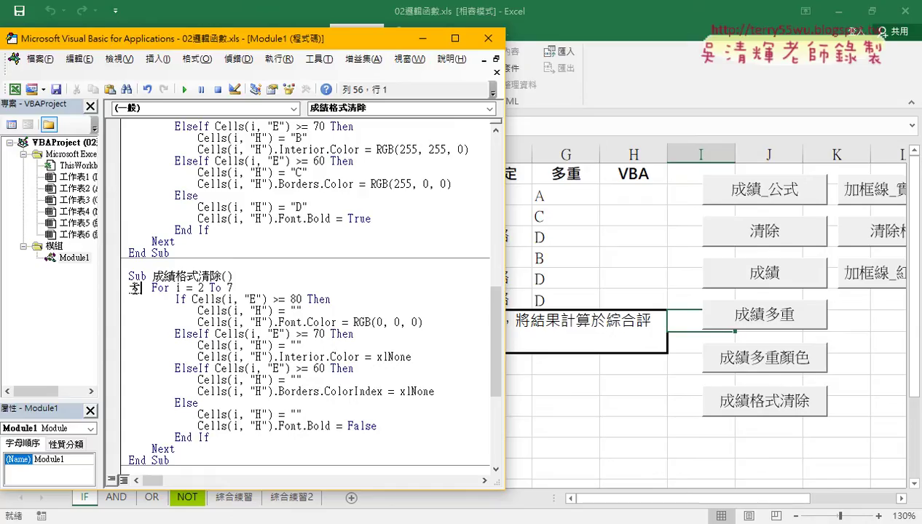
pyautogui.write("'")
pyautogui.press('Down')
pyautogui.press('Left')
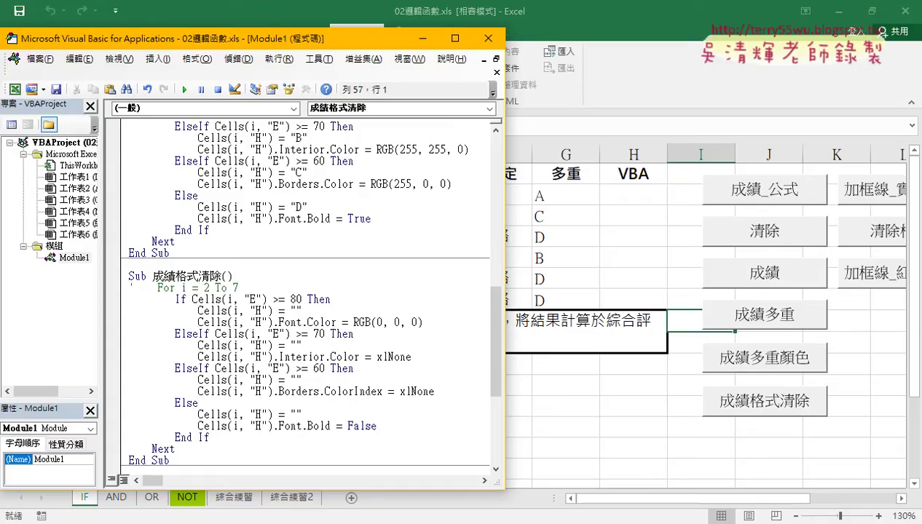
pyautogui.write("'")
pyautogui.press('Down')
pyautogui.press('Left')
pyautogui.write("'")
pyautogui.press('Down')
pyautogui.press('Left')
pyautogui.write("'")
pyautogui.press('Down')
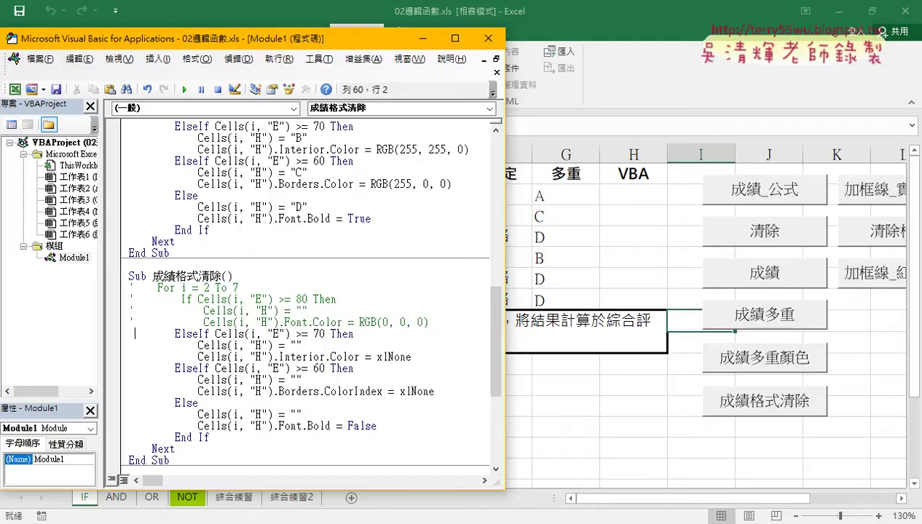
pyautogui.press('Left')
pyautogui.write("'")
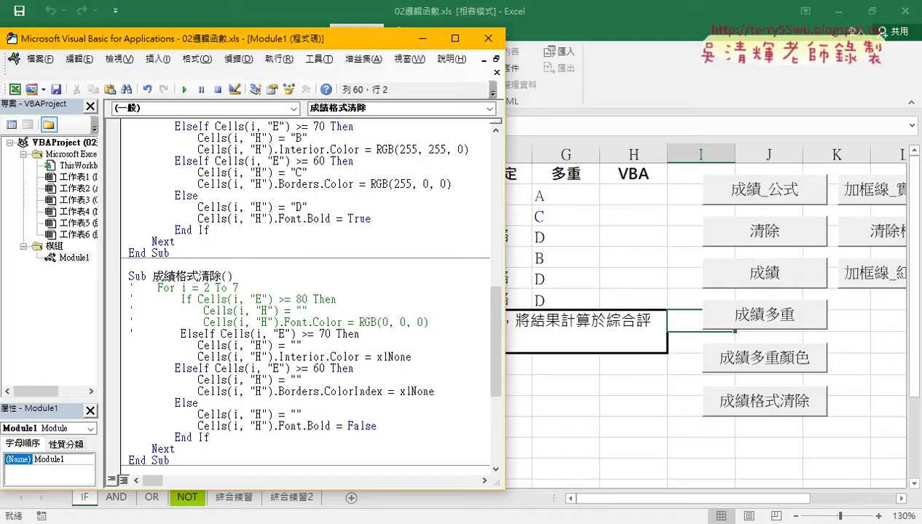
pyautogui.press('Down')
pyautogui.press('Down')
pyautogui.press('Up')
pyautogui.press('BackSpace')
pyautogui.press('Up')
pyautogui.press('Delete')
pyautogui.press('Up')
pyautogui.press('Delete')
pyautogui.press('Up')
pyautogui.press('Delete')
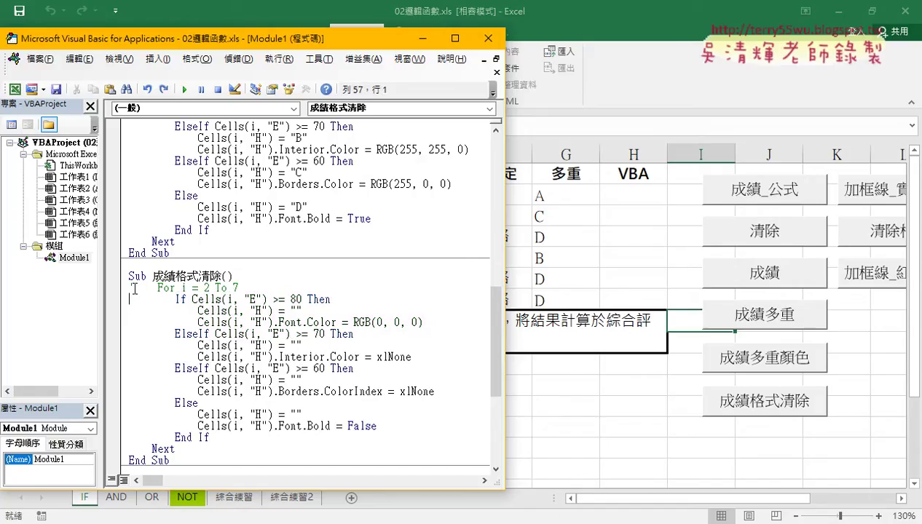
pyautogui.press('Up')
pyautogui.press('Delete')
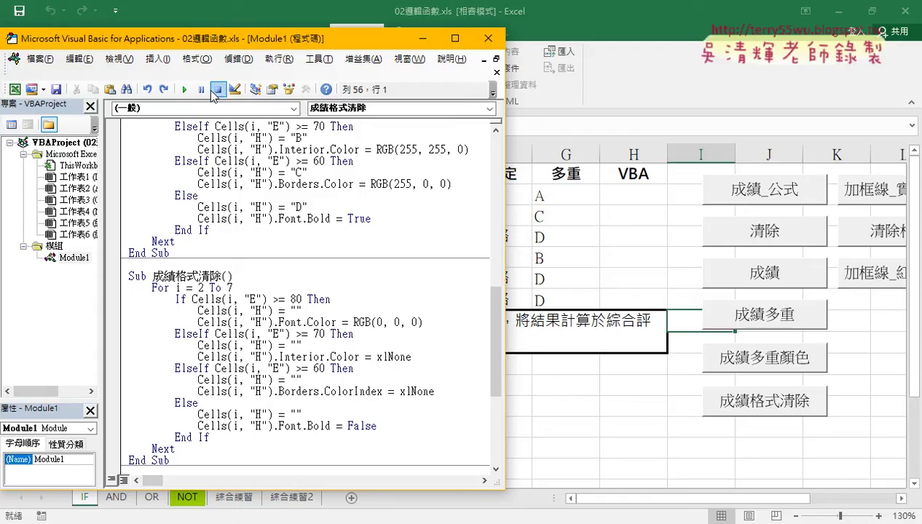
# Step: Show the 編輯 (Edit) toolbar, dock it, enlarge the editor, and select 成績格式清除's loop lines
pyautogui.rightClick(246, 90)
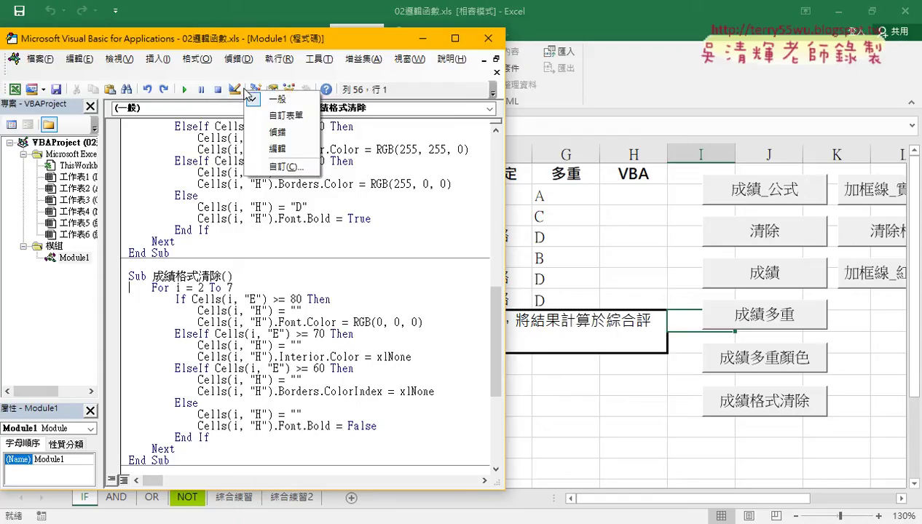
pyautogui.click(273, 150)
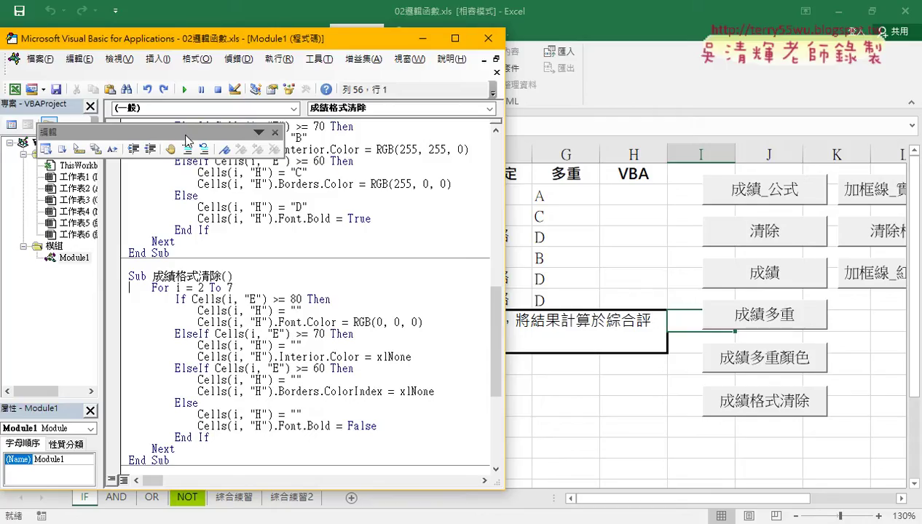
pyautogui.moveTo(187, 137); pyautogui.dragTo(182, 110)
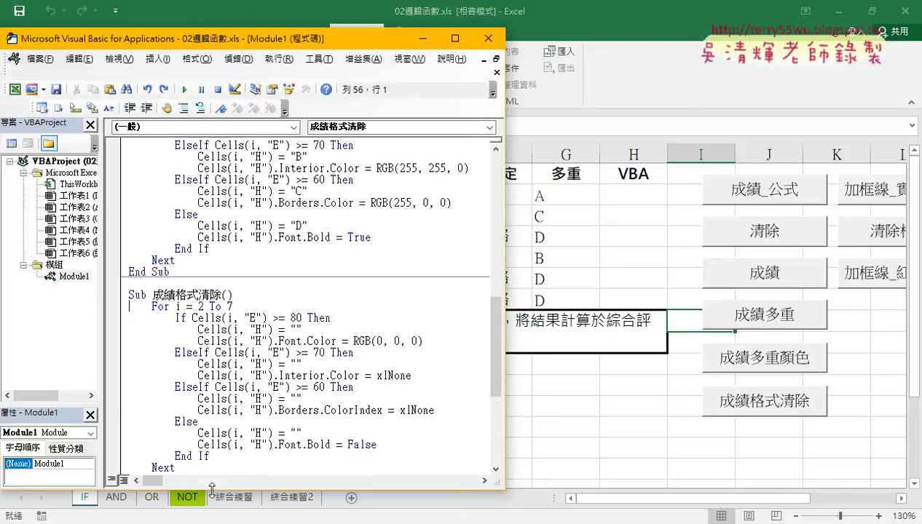
pyautogui.moveTo(212, 489); pyautogui.dragTo(211, 518)
pyautogui.moveTo(191, 467); pyautogui.dragTo(113, 304)
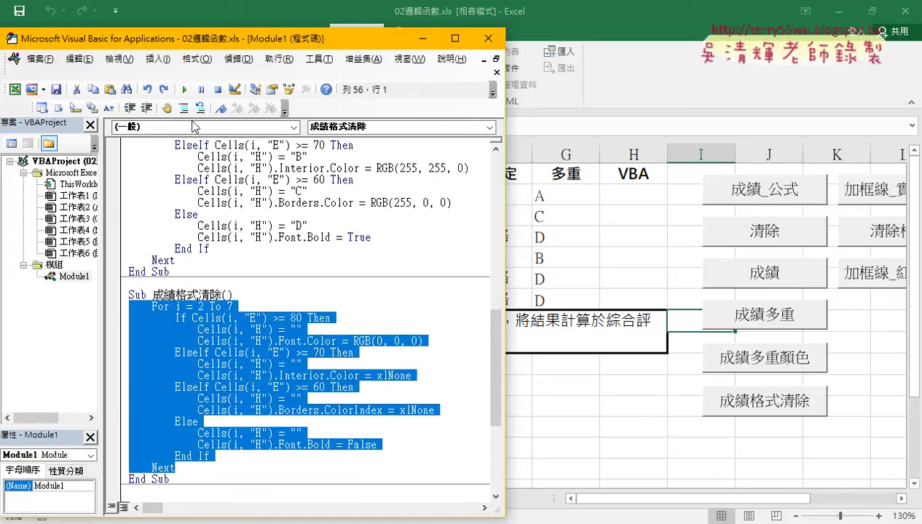
# Step: Test Comment Block on the selected loop lines, then restore them with Uncomment Block
pyautogui.click(184, 108)
pyautogui.click(305, 297)
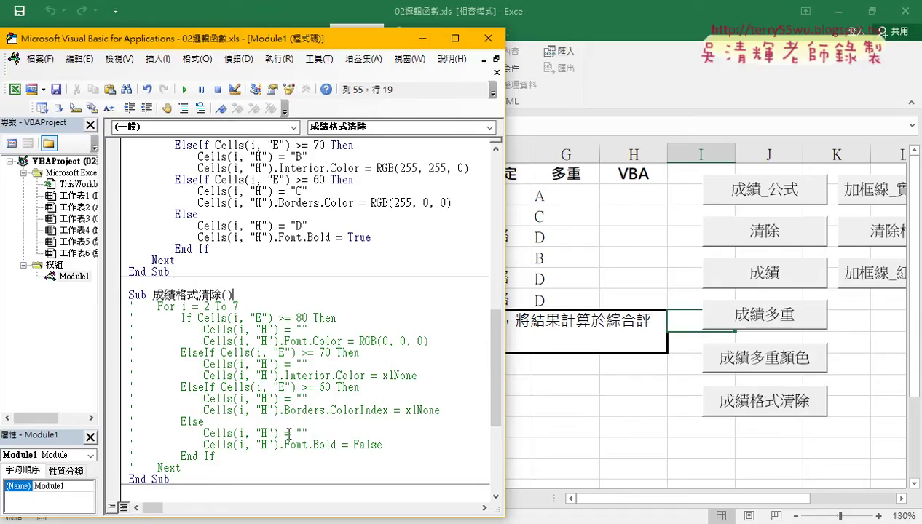
pyautogui.moveTo(179, 468)
pyautogui.mouseDown()
pyautogui.moveTo(121, 355)
pyautogui.moveTo(115, 303)
pyautogui.mouseUp()
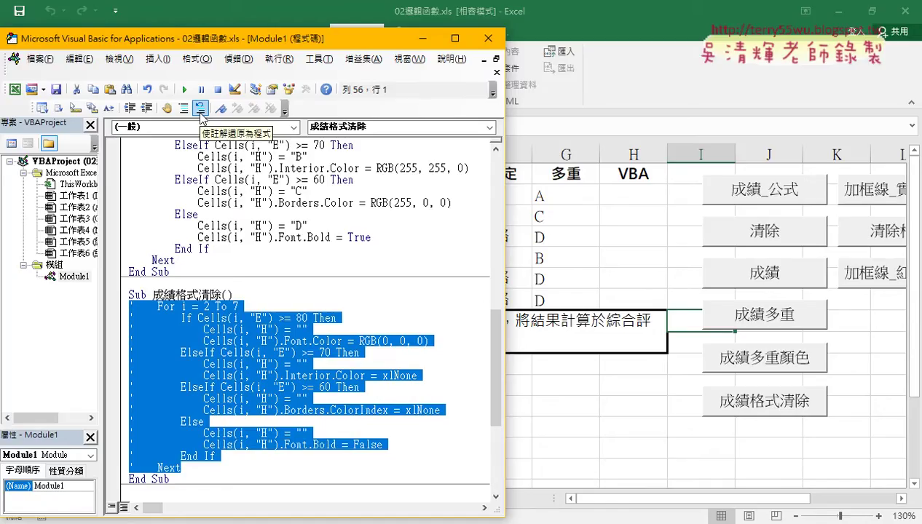
pyautogui.click(200, 109)
pyautogui.click(256, 331)
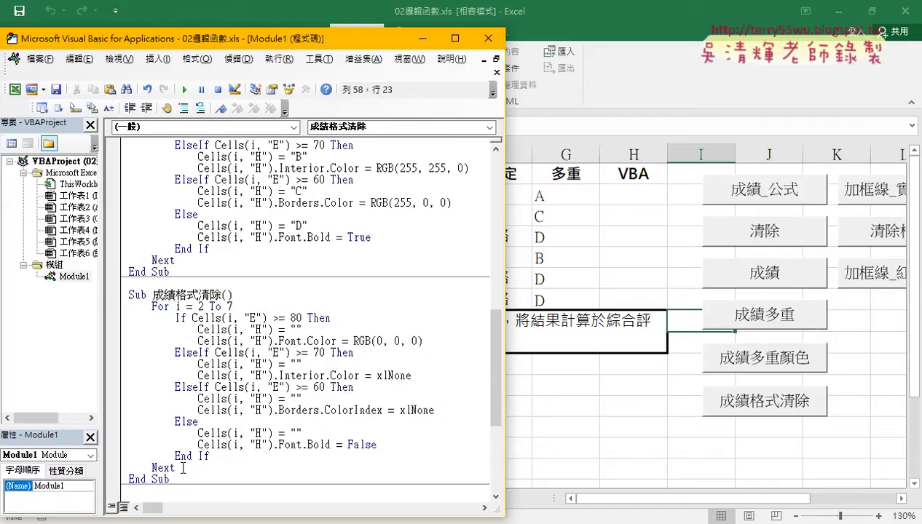
# Step: Comment out the entire For…Next loop in 成績格式清除
pyautogui.moveTo(178, 467); pyautogui.dragTo(121, 312)
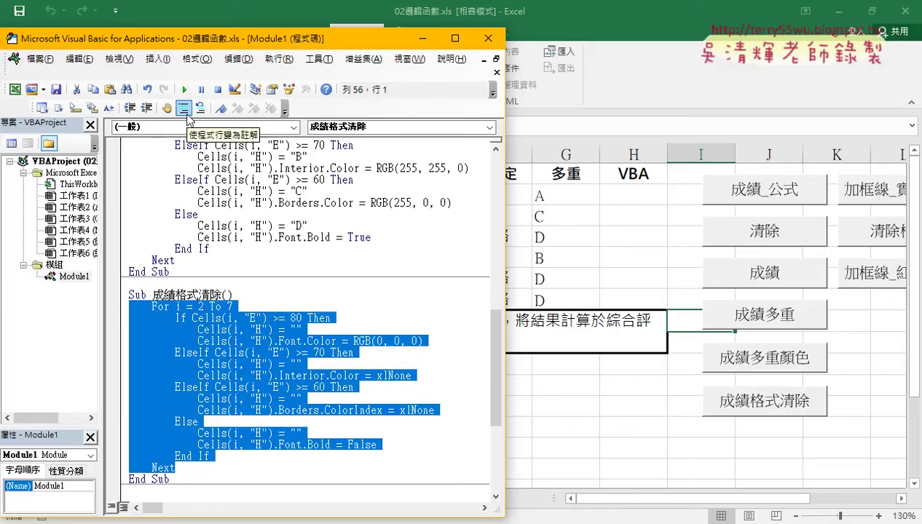
pyautogui.click(182, 107)
pyautogui.click(206, 467)
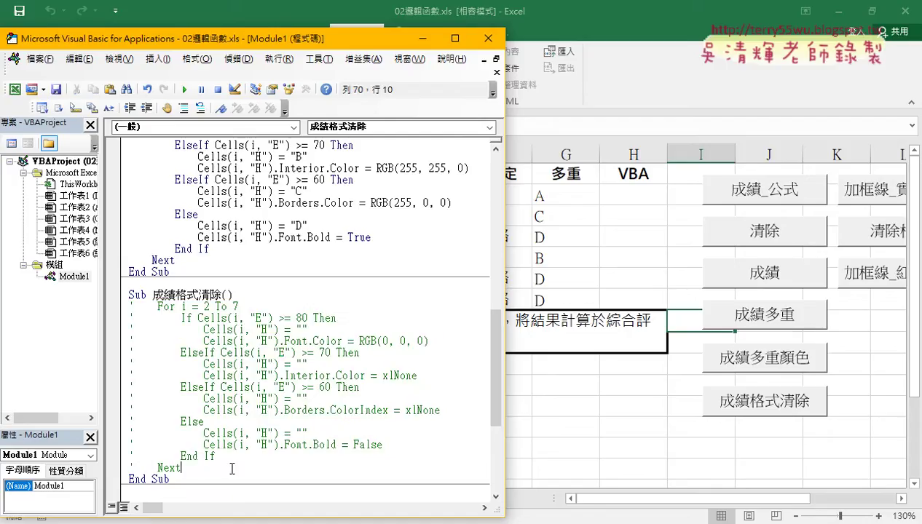
# Step: Add the statement Range("H2:H7").Clear on a new line after Next
pyautogui.press('Return')
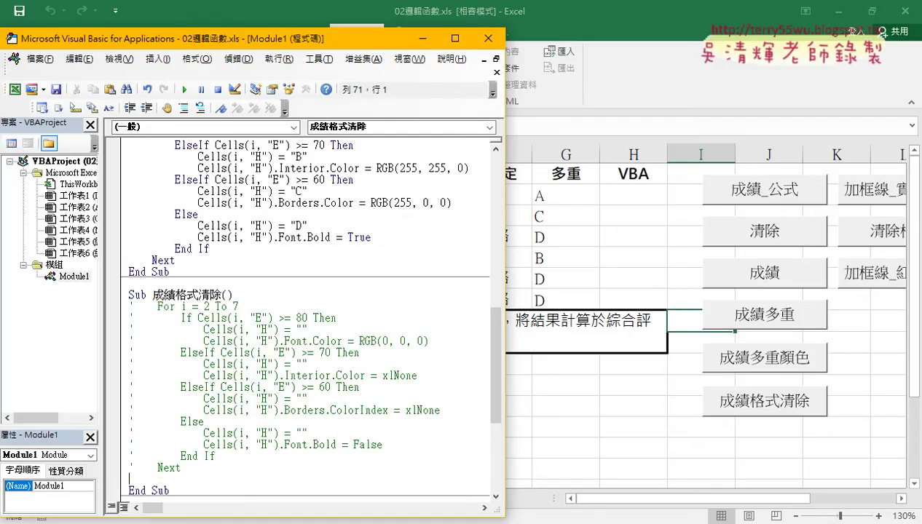
pyautogui.write('r')
pyautogui.write('ang')
pyautogui.write('e(')
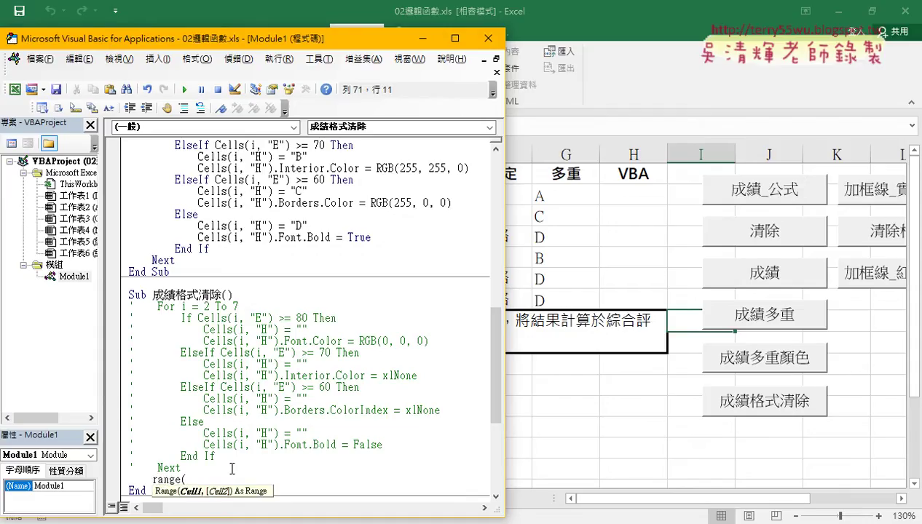
pyautogui.write('"')
pyautogui.write('H')
pyautogui.write('2:')
pyautogui.write('H7')
pyautogui.write('")')
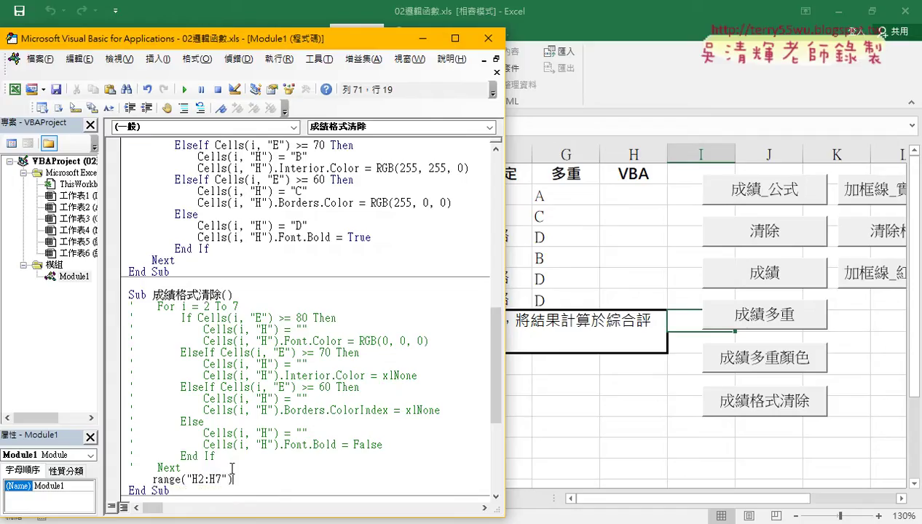
pyautogui.write('.')
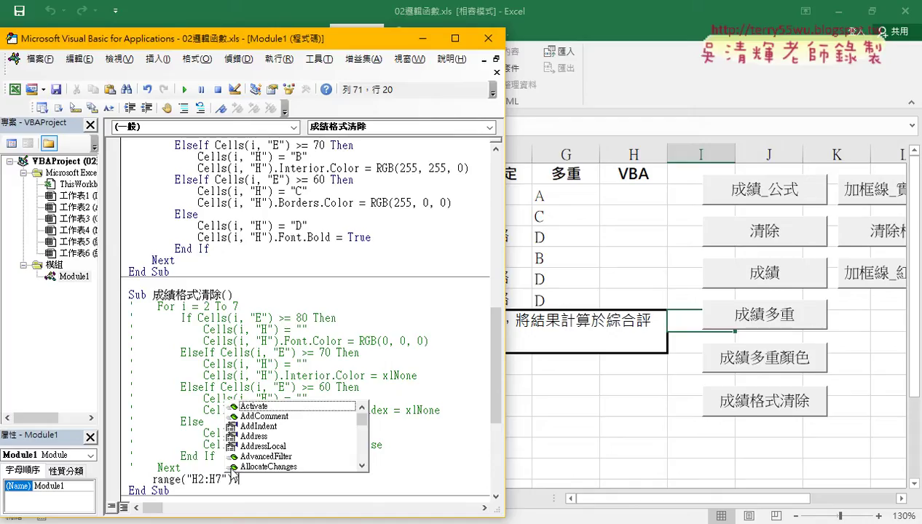
pyautogui.write('c')
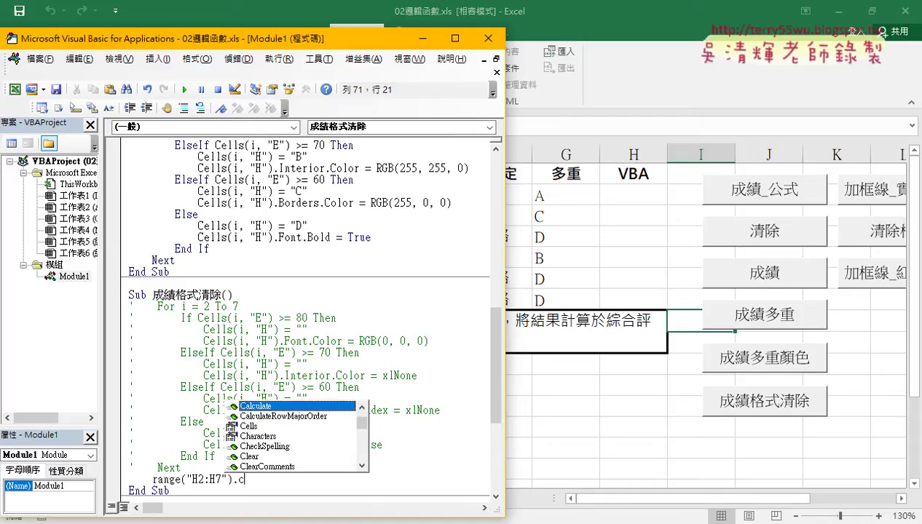
pyautogui.write('l')
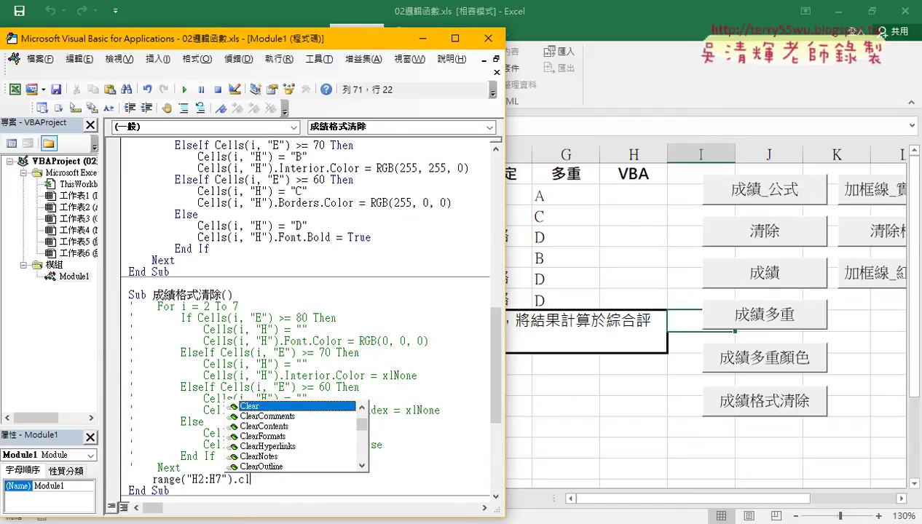
pyautogui.doubleClick(260, 409)
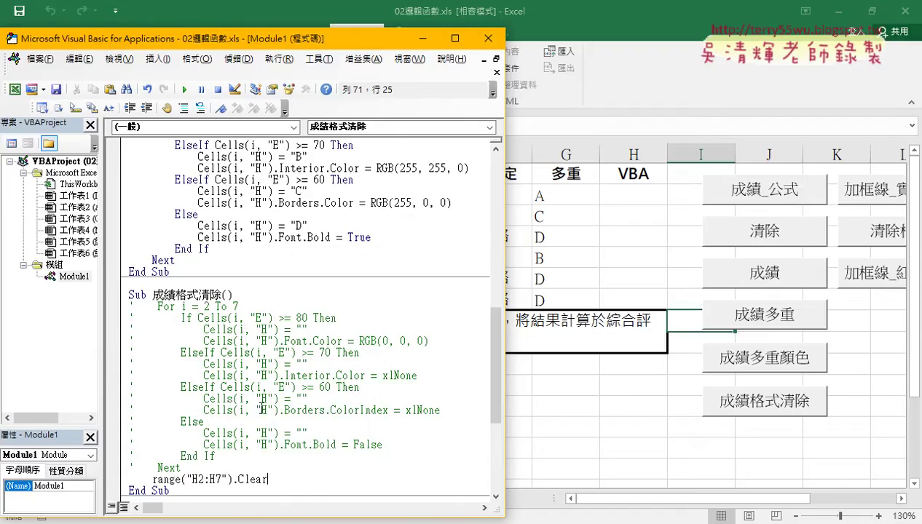
pyautogui.click(318, 459)
# Step: Test by running 成績多重顏色 and 成績格式清除 alternately, twice each
pyautogui.click(266, 202)
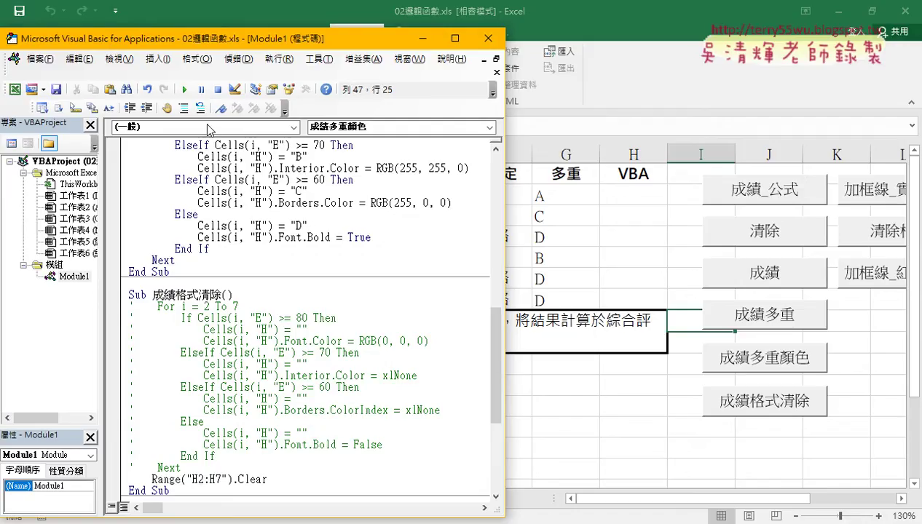
pyautogui.click(184, 89)
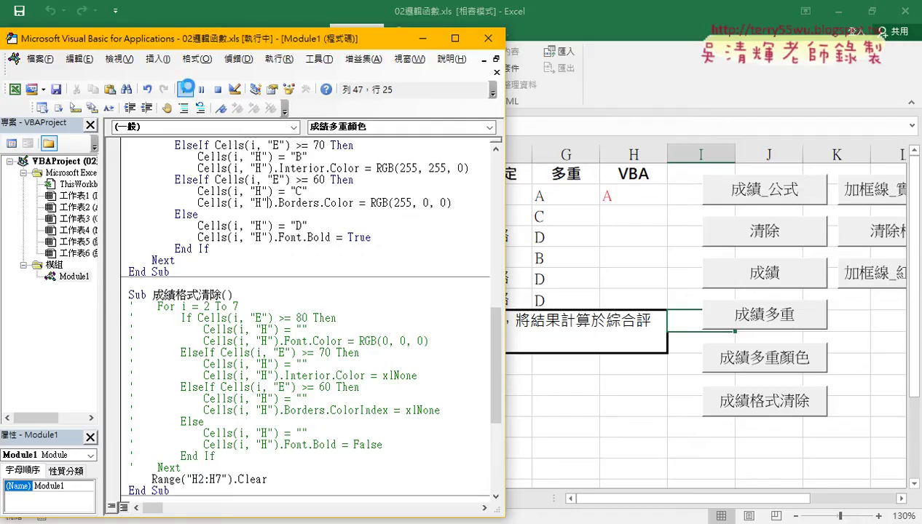
pyautogui.click(259, 479)
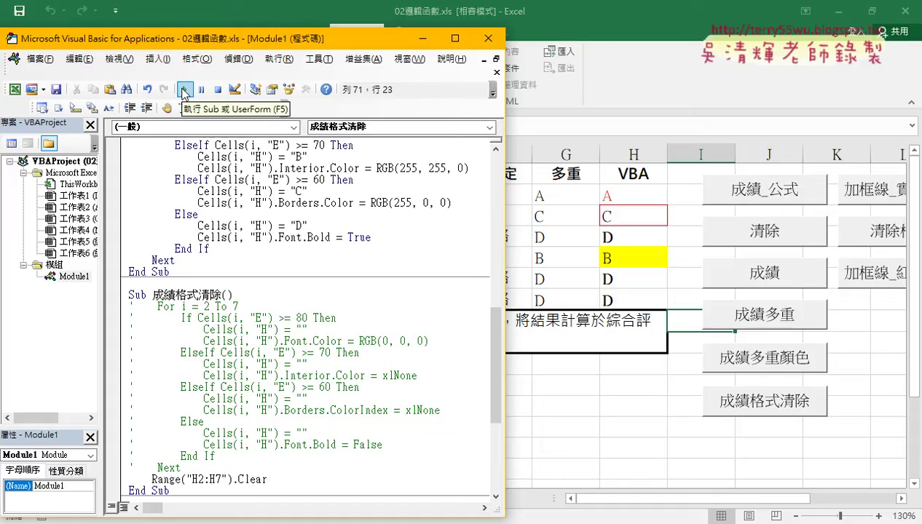
pyautogui.click(184, 91)
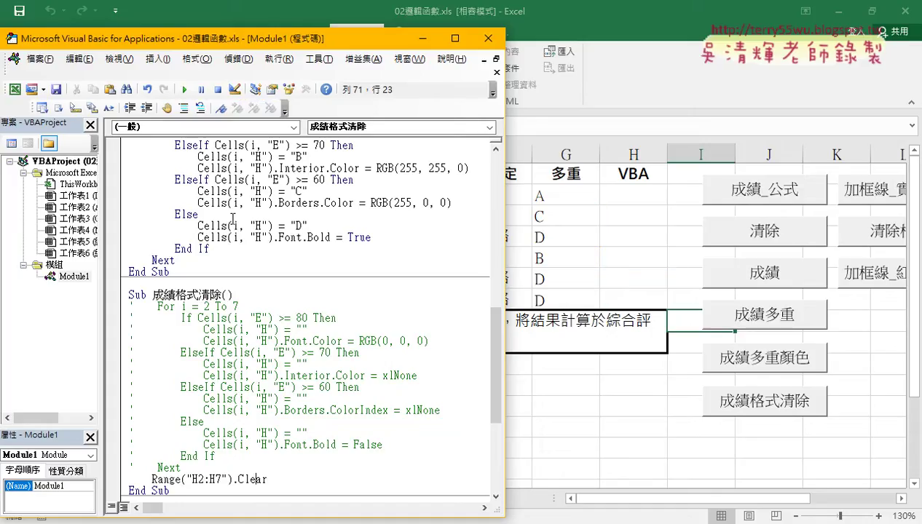
pyautogui.click(230, 216)
pyautogui.click(192, 94)
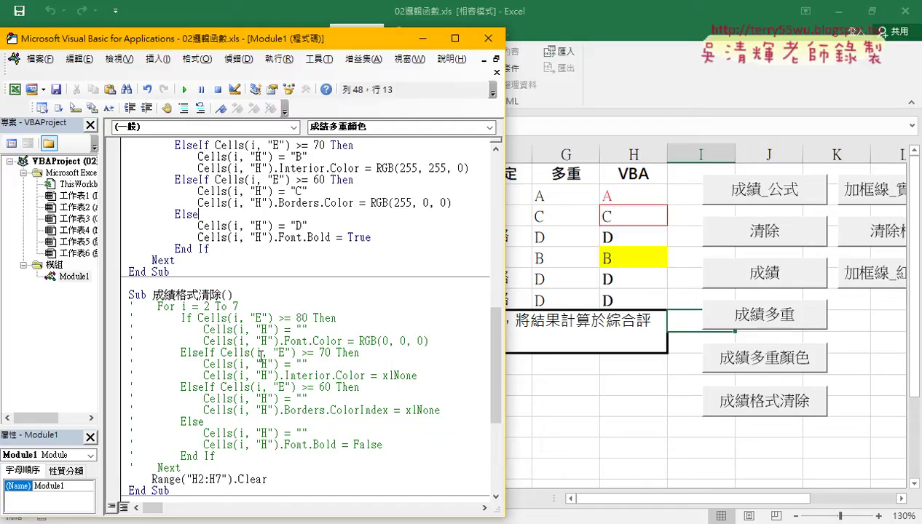
pyautogui.click(266, 479)
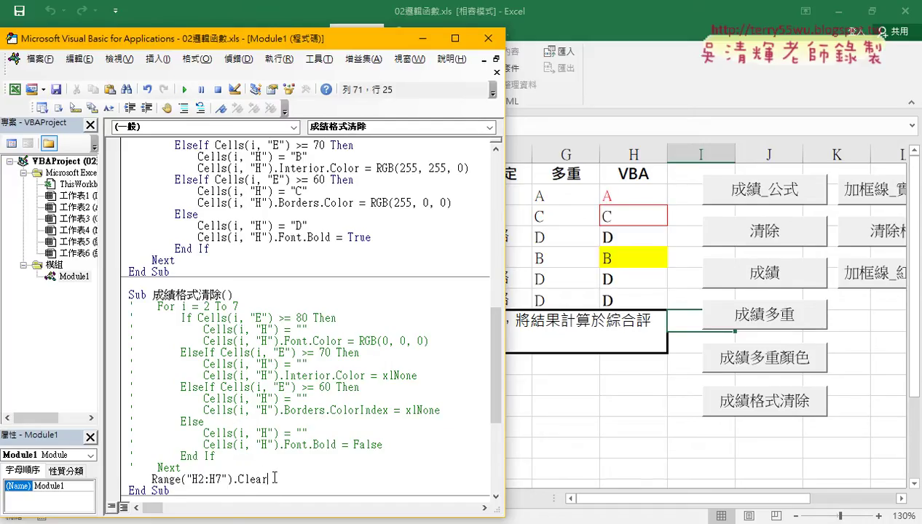
pyautogui.click(187, 89)
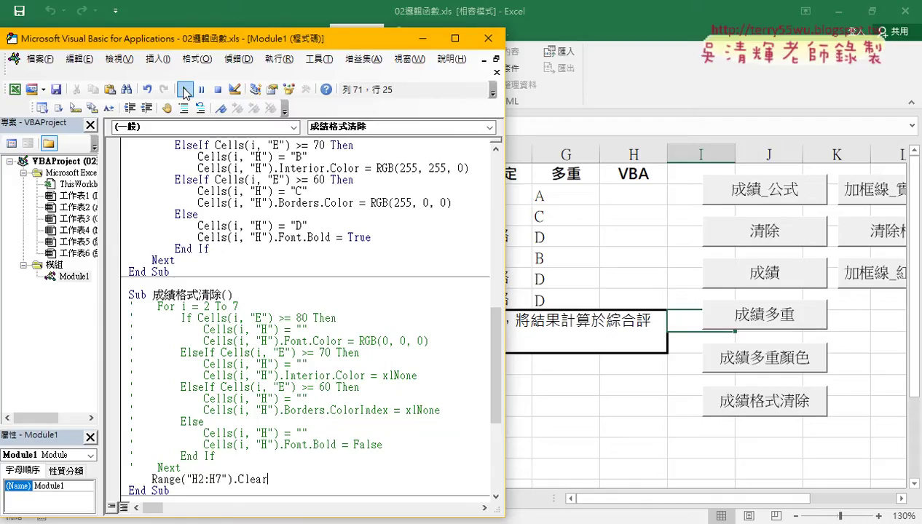
# Step: Rerun the 成績格式清除 macro, then shrink and minimize the VBA editor to reveal the worksheet
pyautogui.click(185, 91)
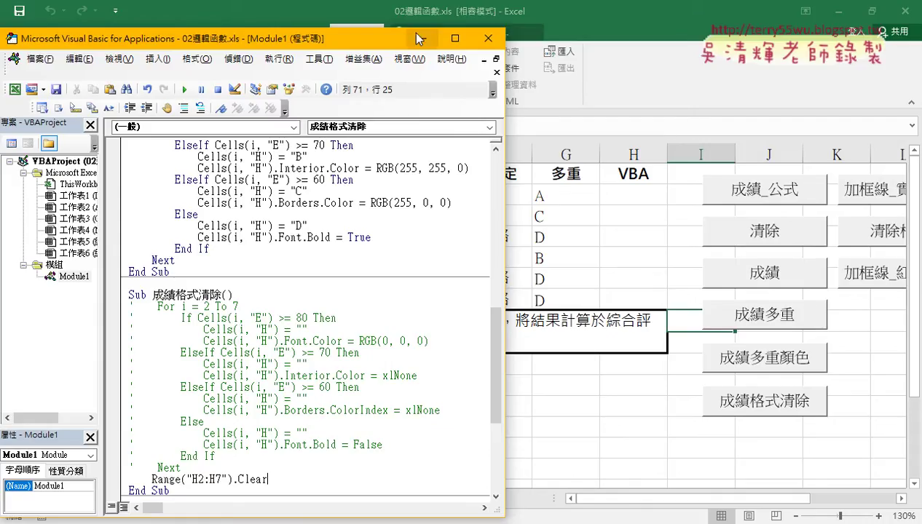
pyautogui.moveTo(505, 195); pyautogui.dragTo(480, 191)
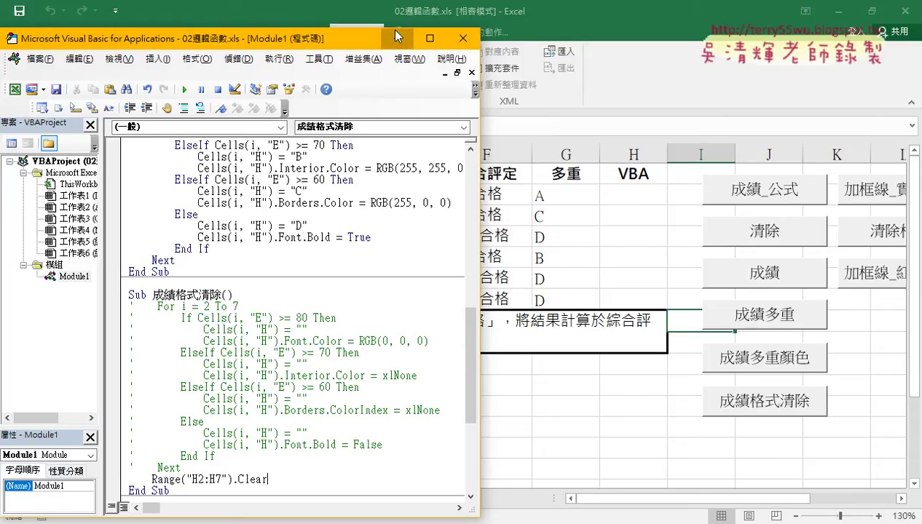
pyautogui.click(398, 38)
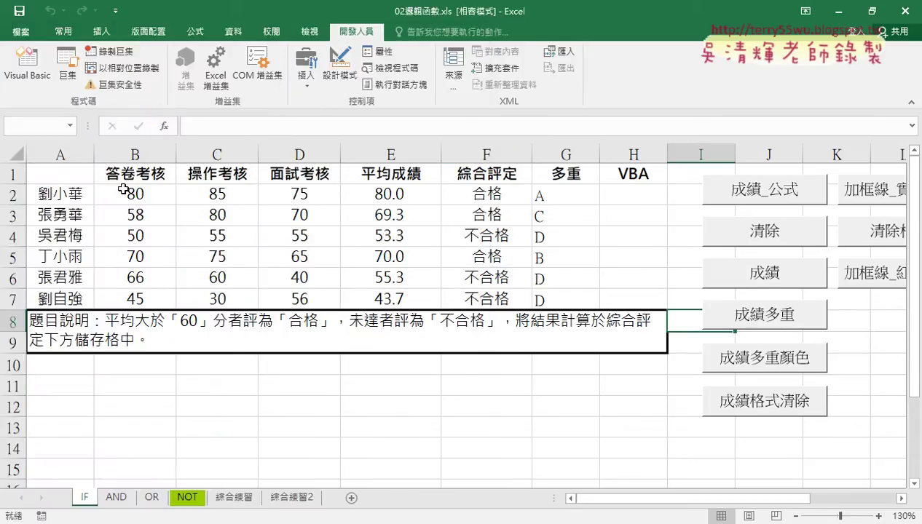
# Step: Select the whole grade table A1:H7 on the IF sheet
pyautogui.moveTo(79, 177)
pyautogui.mouseDown()
pyautogui.moveTo(240, 228)
pyautogui.moveTo(659, 303)
pyautogui.mouseUp()
pyautogui.click(394, 414)
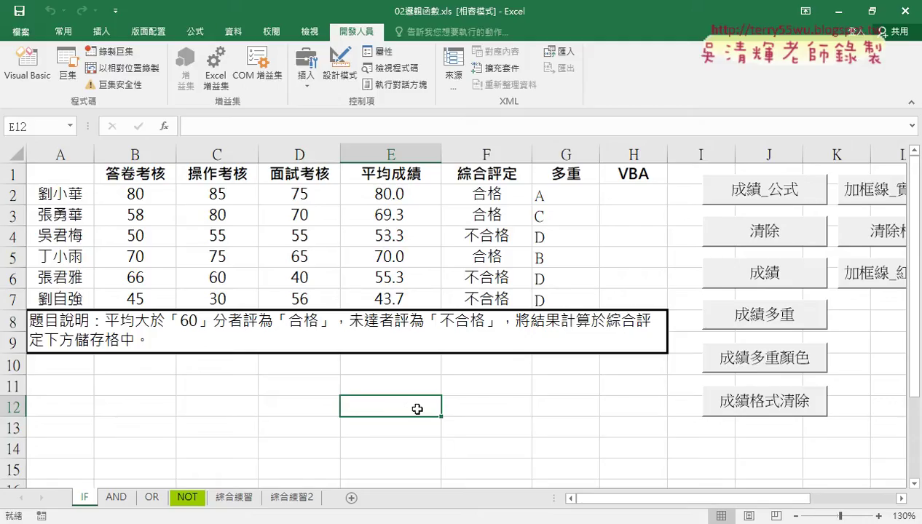
pyautogui.click(562, 420)
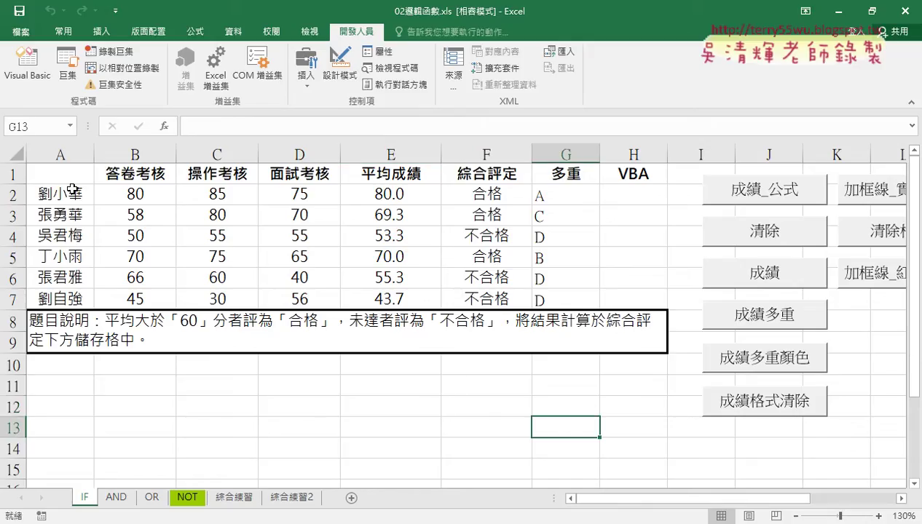
pyautogui.moveTo(60, 171)
pyautogui.mouseDown()
pyautogui.moveTo(230, 229)
pyautogui.moveTo(621, 295)
pyautogui.mouseUp()
# Step: Give A1:H7 thin solid red outline and inside borders in Format Cells > Border
pyautogui.click(63, 31)
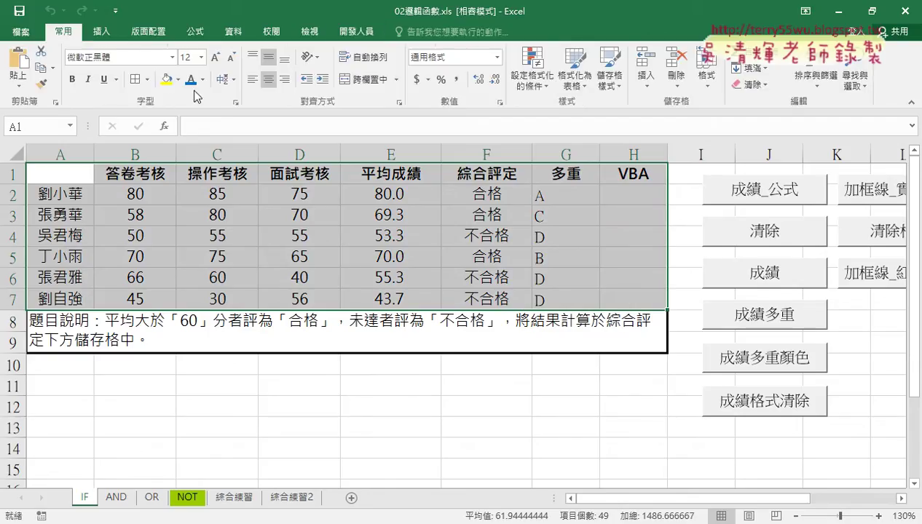
pyautogui.click(147, 80)
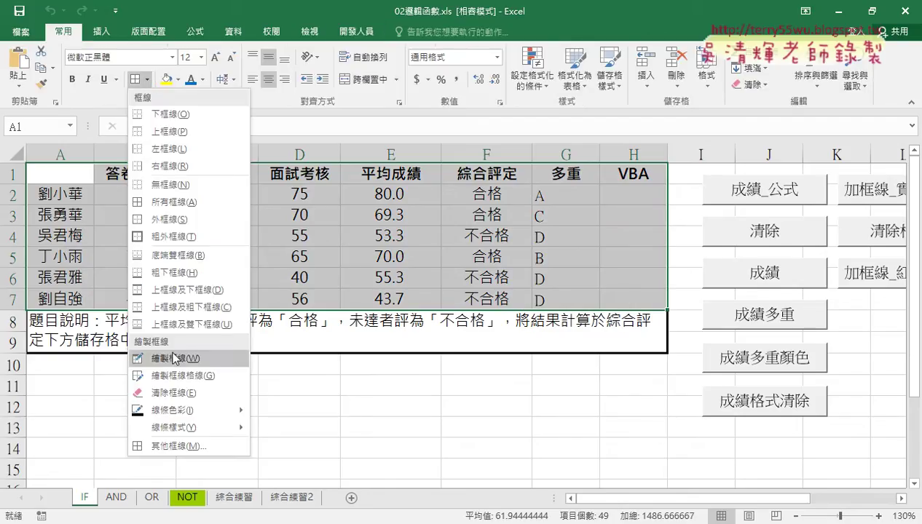
pyautogui.click(180, 450)
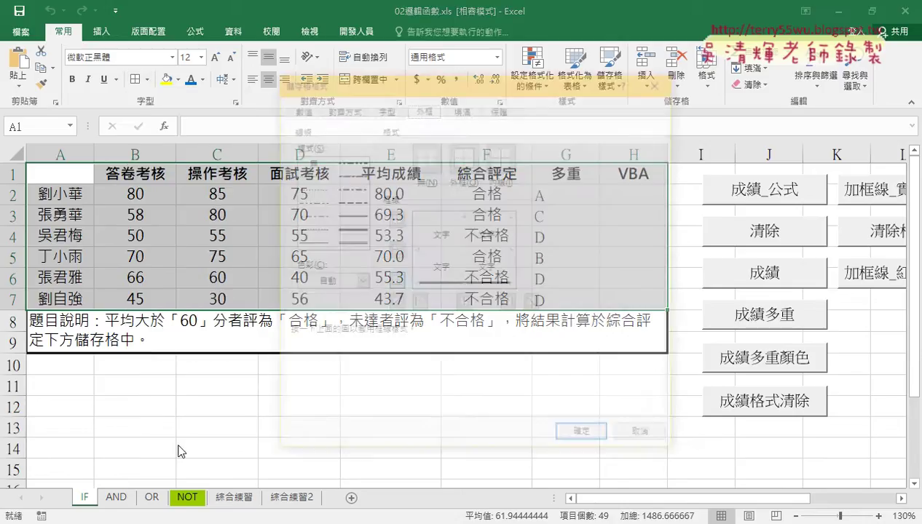
pyautogui.click(360, 282)
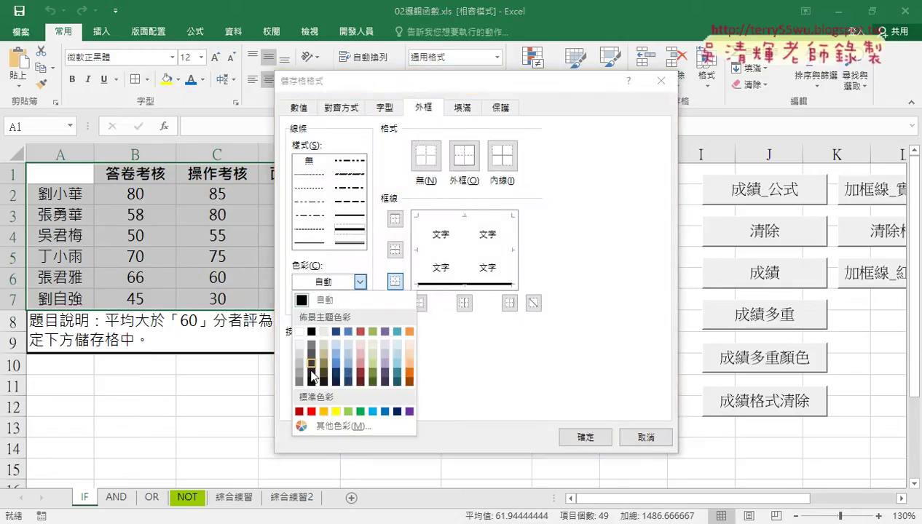
pyautogui.click(303, 408)
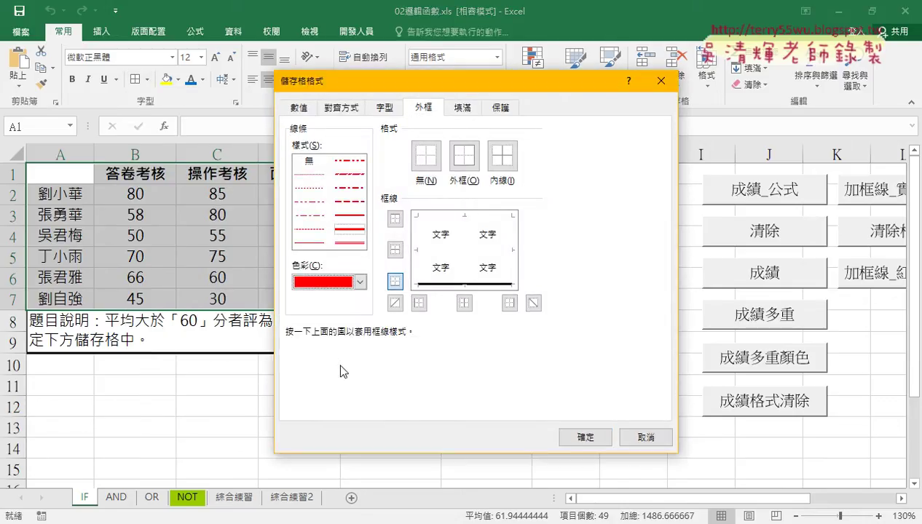
pyautogui.click(463, 160)
pyautogui.click(513, 164)
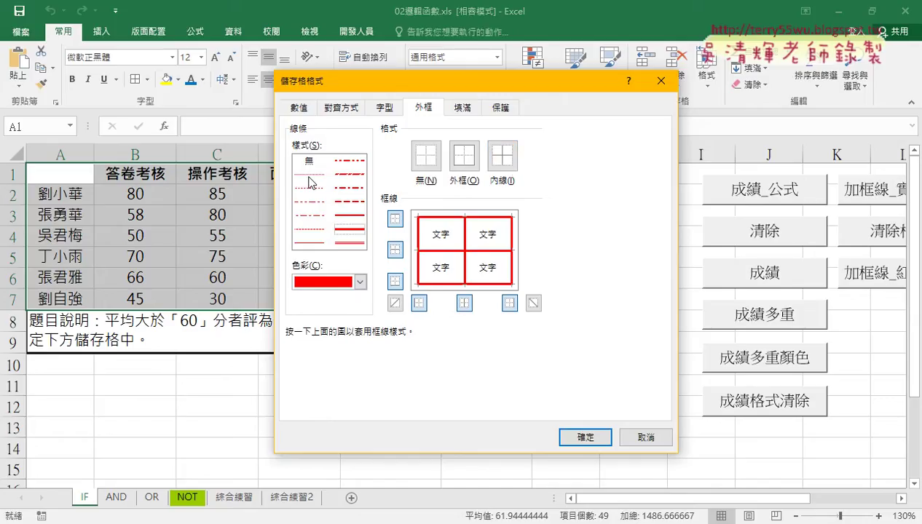
pyautogui.click(309, 241)
pyautogui.click(463, 158)
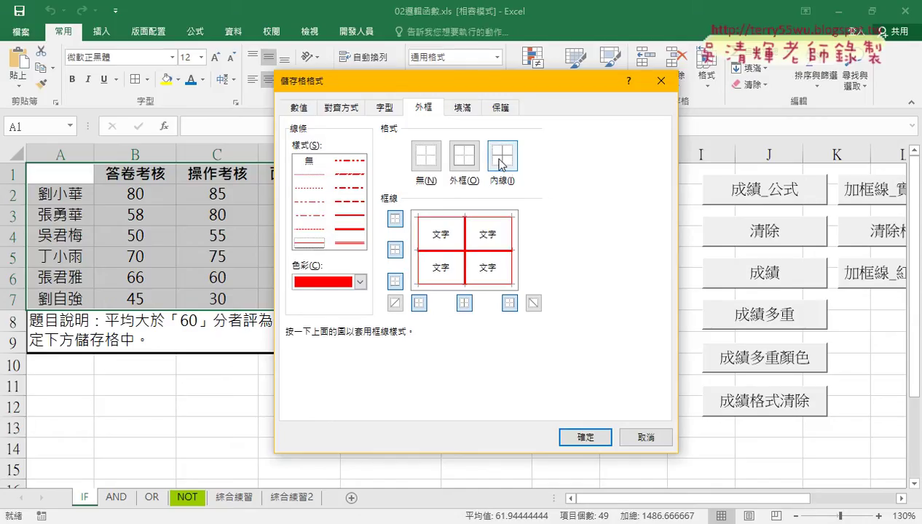
pyautogui.click(499, 163)
pyautogui.click(583, 436)
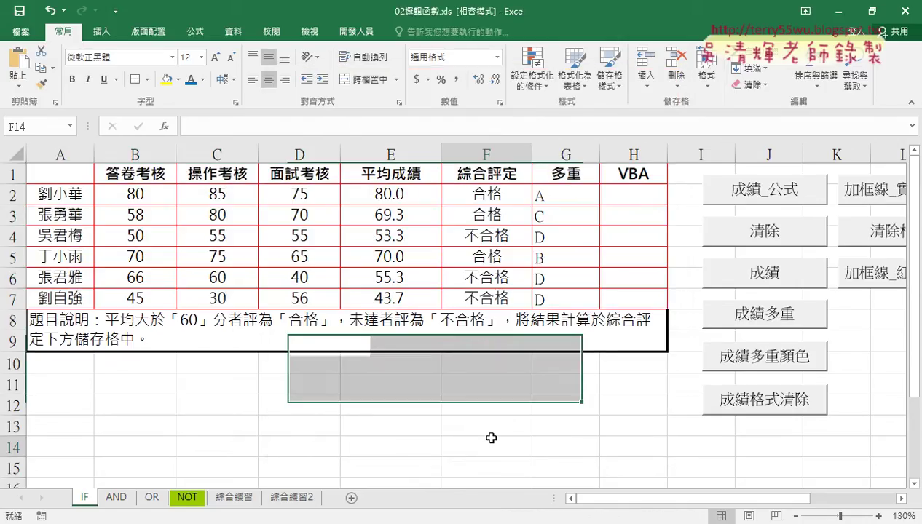
pyautogui.click(492, 438)
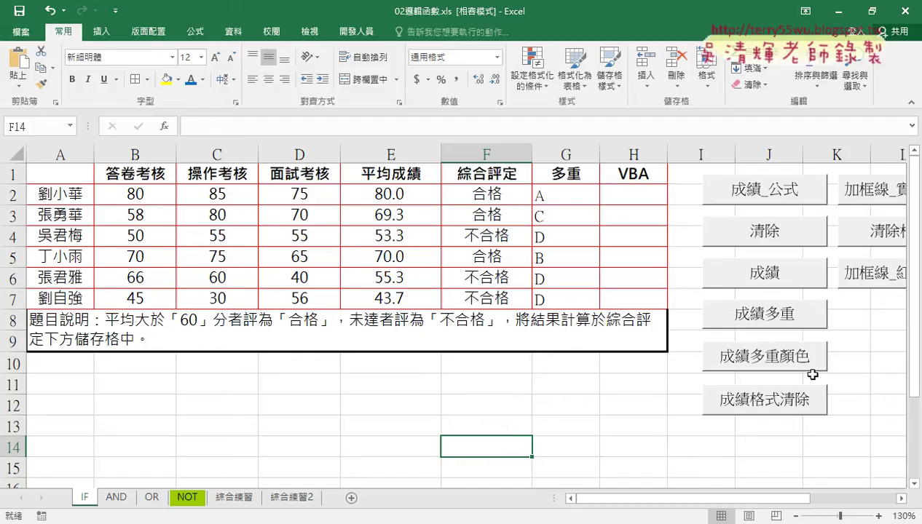
pyautogui.click(866, 242)
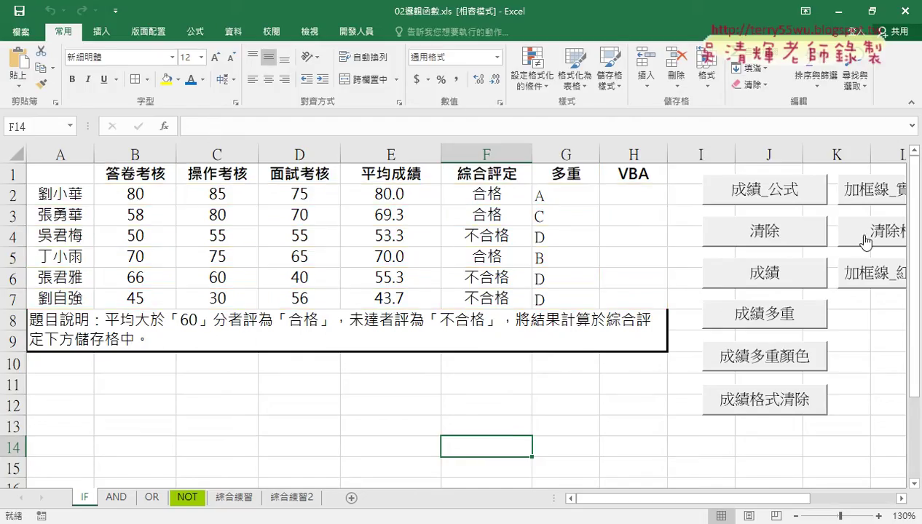
pyautogui.click(839, 194)
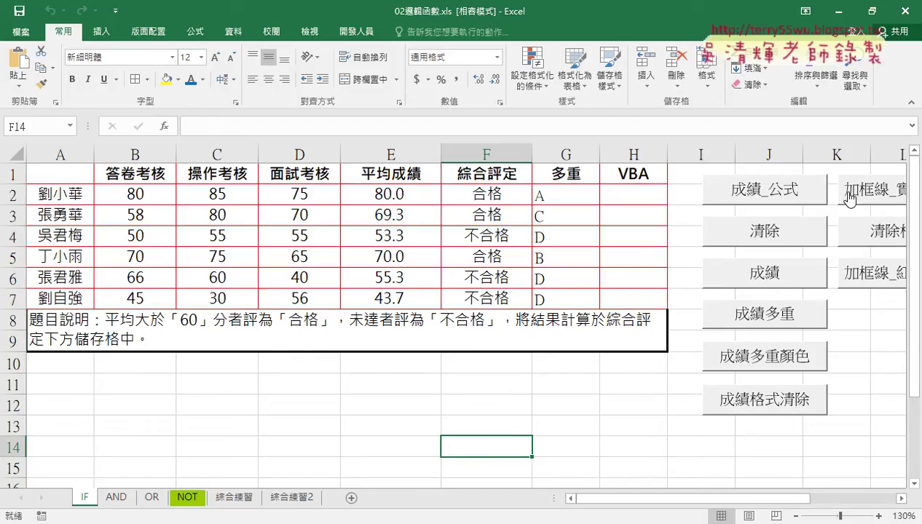
pyautogui.click(867, 236)
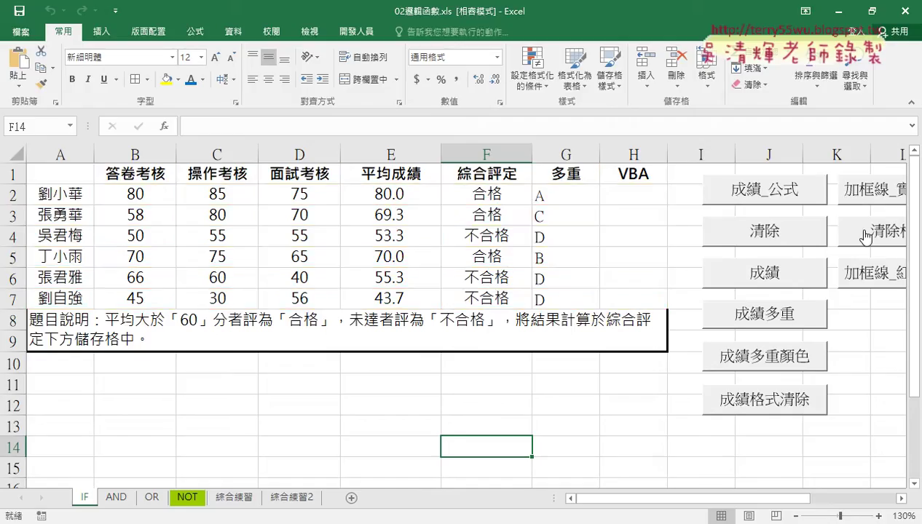
pyautogui.click(857, 195)
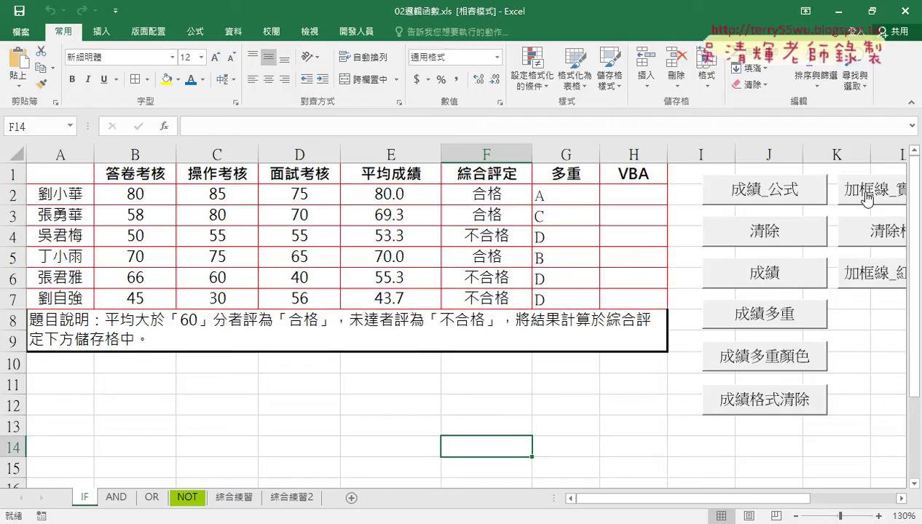
pyautogui.click(873, 237)
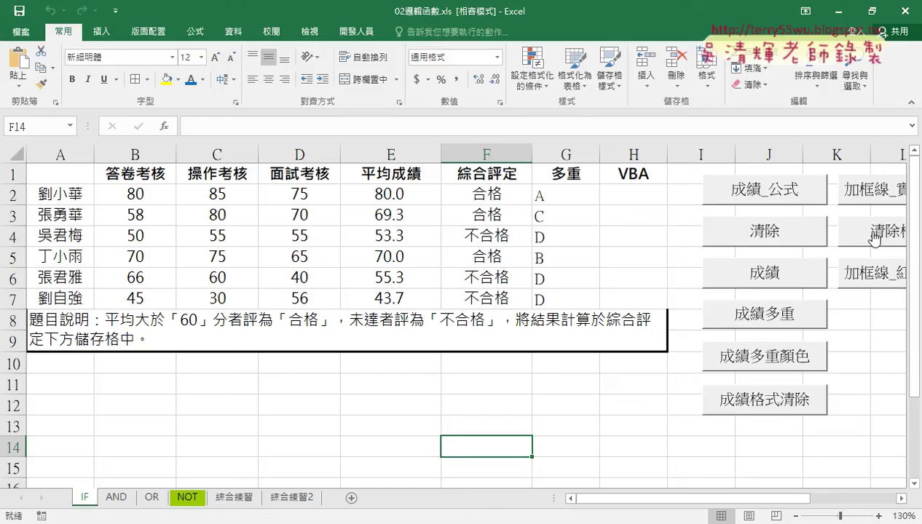
pyautogui.click(870, 199)
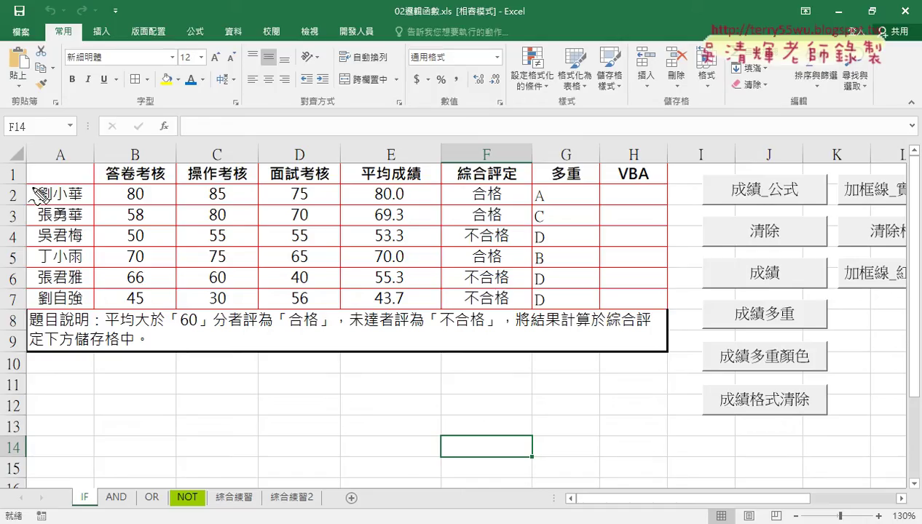
pyautogui.moveTo(30, 188); pyautogui.dragTo(659, 188)
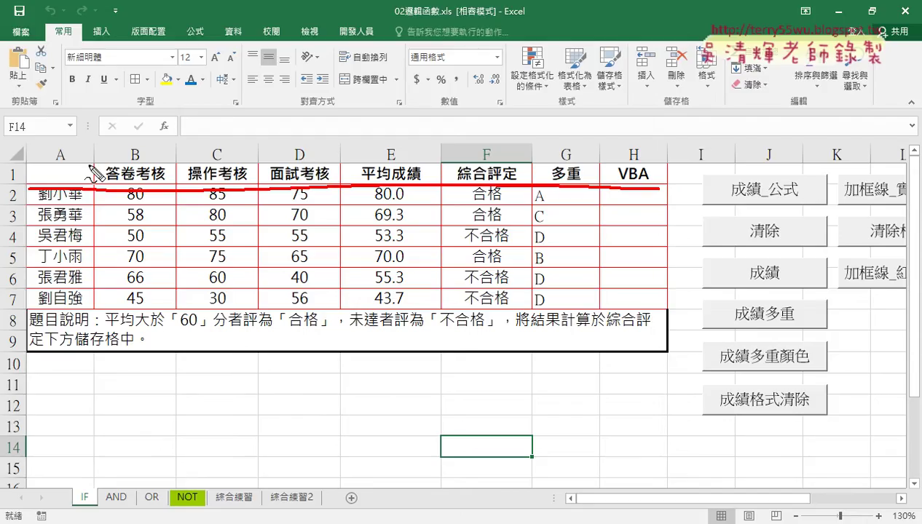
pyautogui.moveTo(89, 167); pyautogui.dragTo(87, 306)
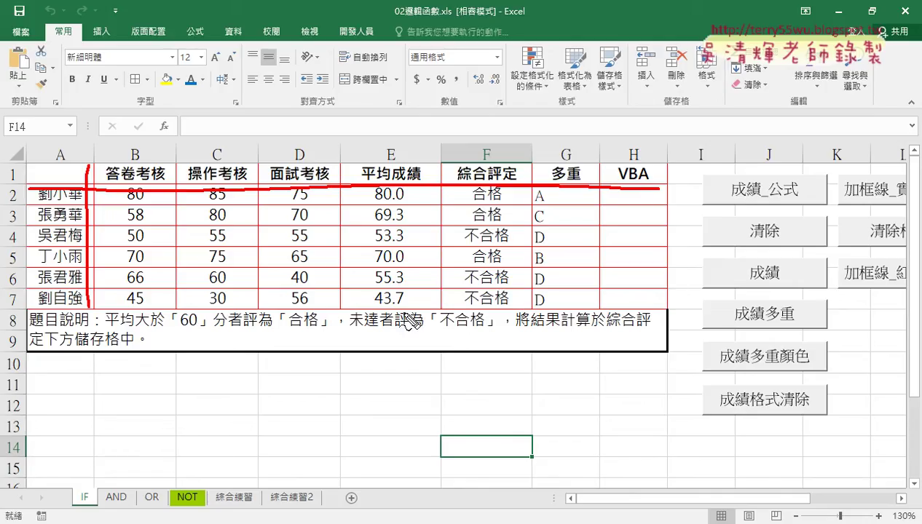
pyautogui.press('Escape')
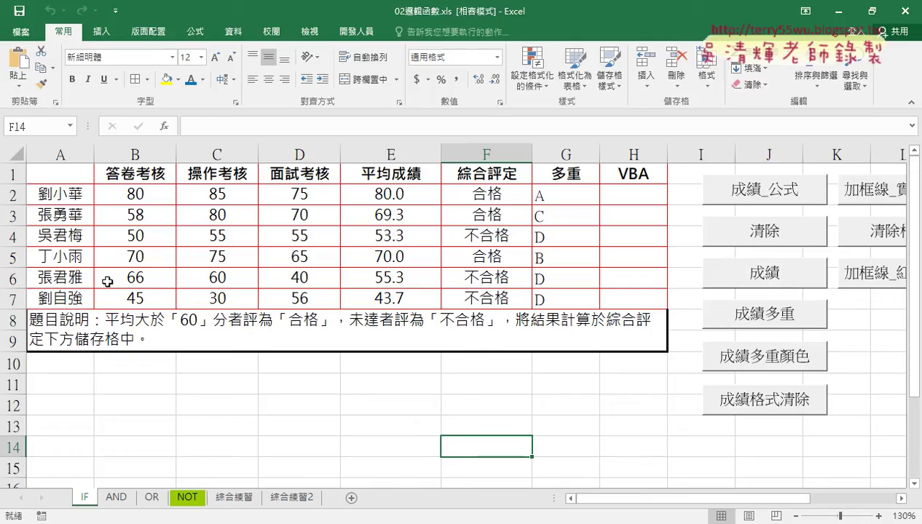
# Step: Apply 加框線_紅, test 成績格式清除 (it strips column H's borders), then restore borders with 加框線_實
pyautogui.click(862, 277)
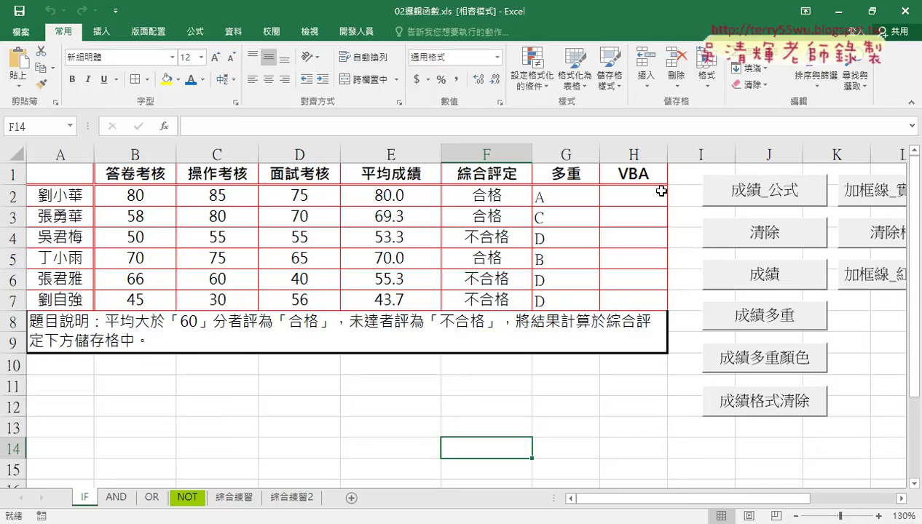
pyautogui.click(766, 405)
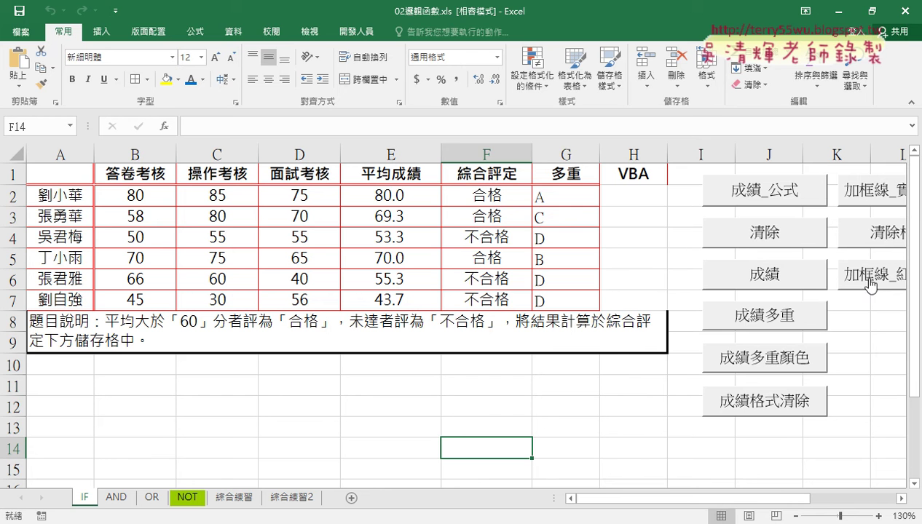
pyautogui.click(880, 189)
# Step: Open the 成績格式清除 code from its button's 指定巨集 > 編輯
pyautogui.rightClick(762, 399)
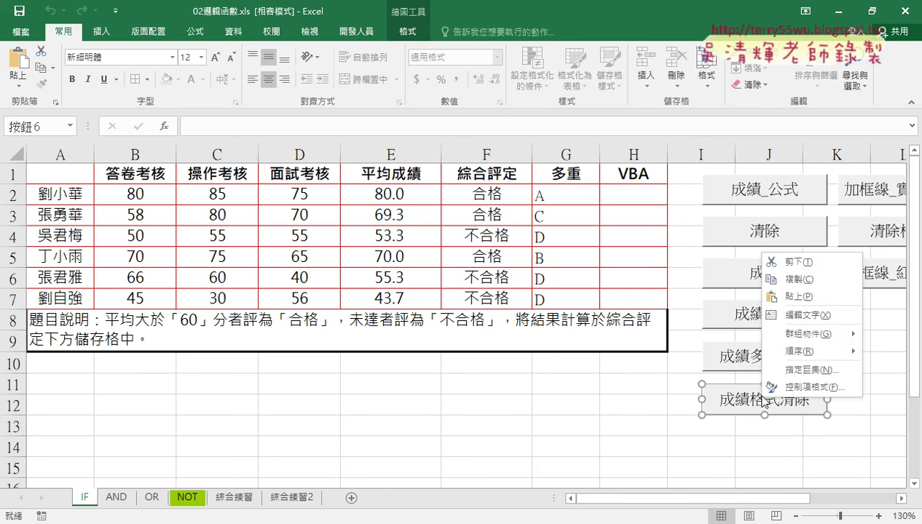
pyautogui.click(790, 370)
pyautogui.click(883, 258)
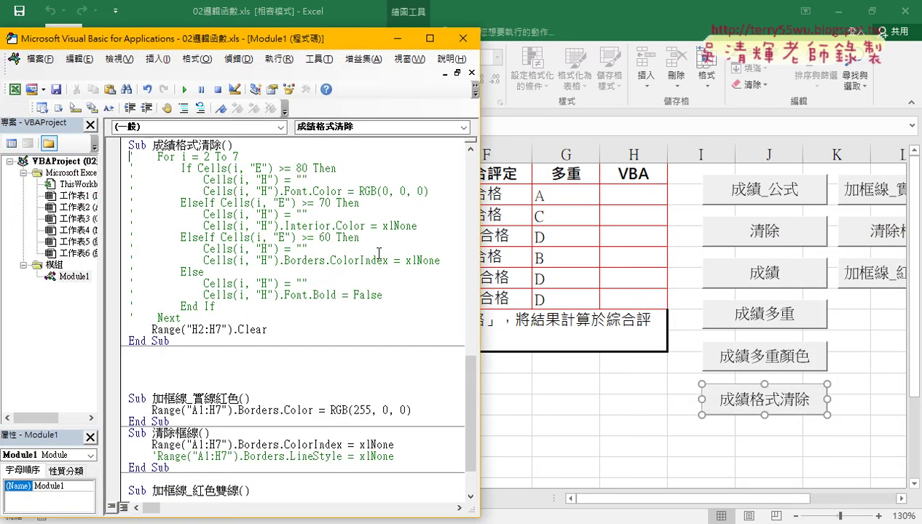
# Step: Reactivate the For…Next clearing loop and comment out the Range("H2:H7").Clear line
pyautogui.moveTo(197, 321); pyautogui.dragTo(129, 156)
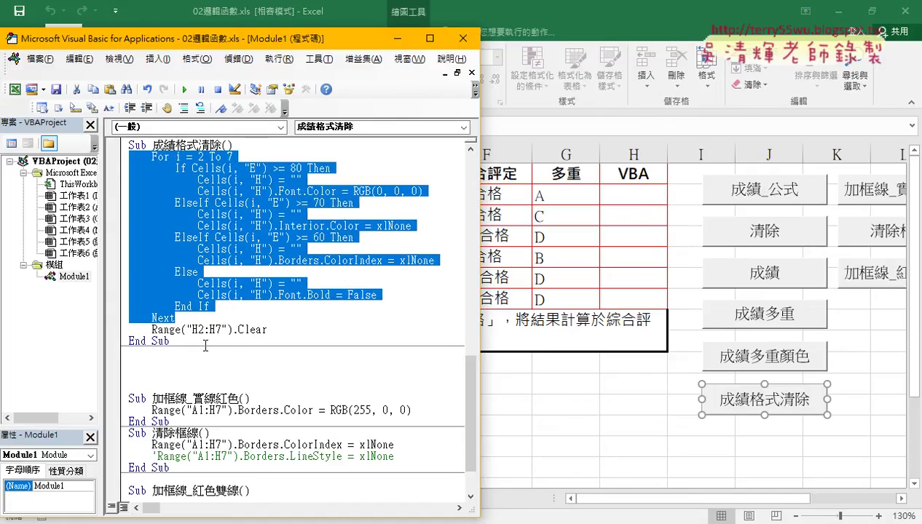
pyautogui.hotkey('ctrl', 'z')
pyautogui.click(221, 108)
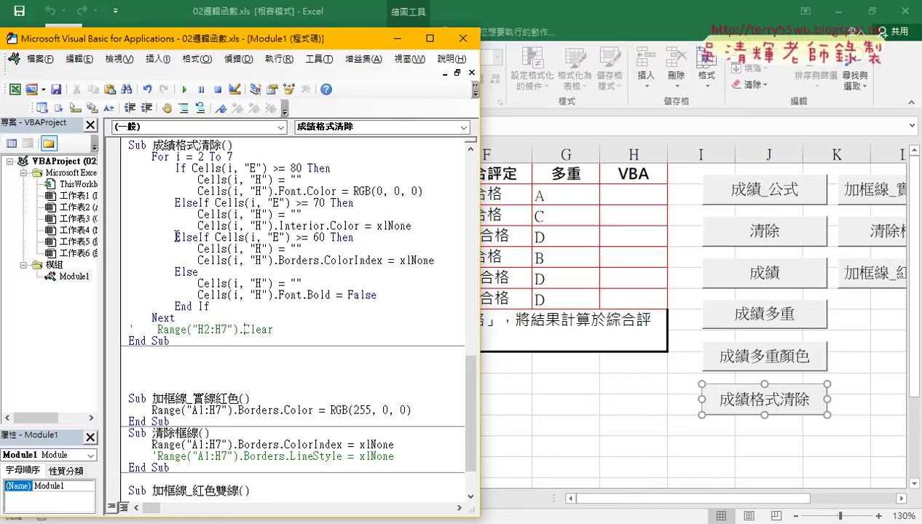
pyautogui.click(266, 247)
pyautogui.scroll(2, 233, 179)
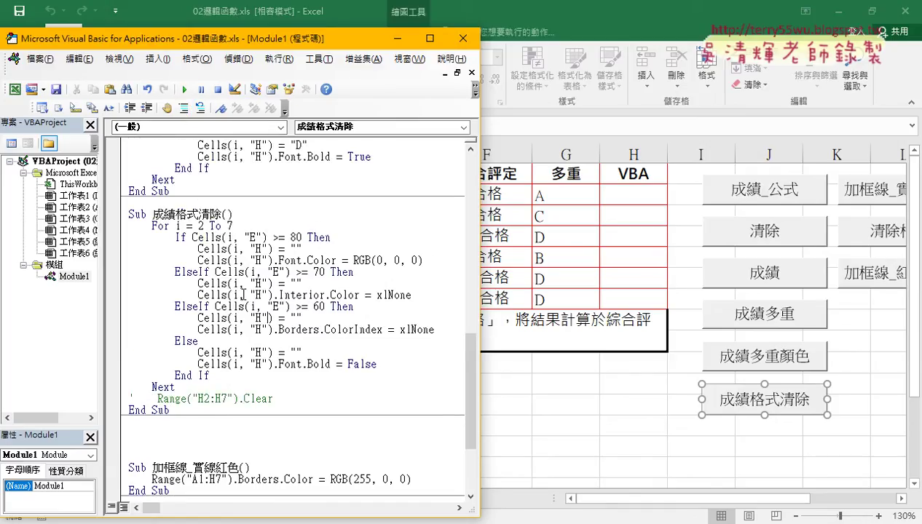
pyautogui.scroll(3, 233, 179)
# Step: Run 成績多重顏色 to fill column H, then run the loop-based 成績格式清除 to empty it
pyautogui.click(233, 179)
pyautogui.click(183, 90)
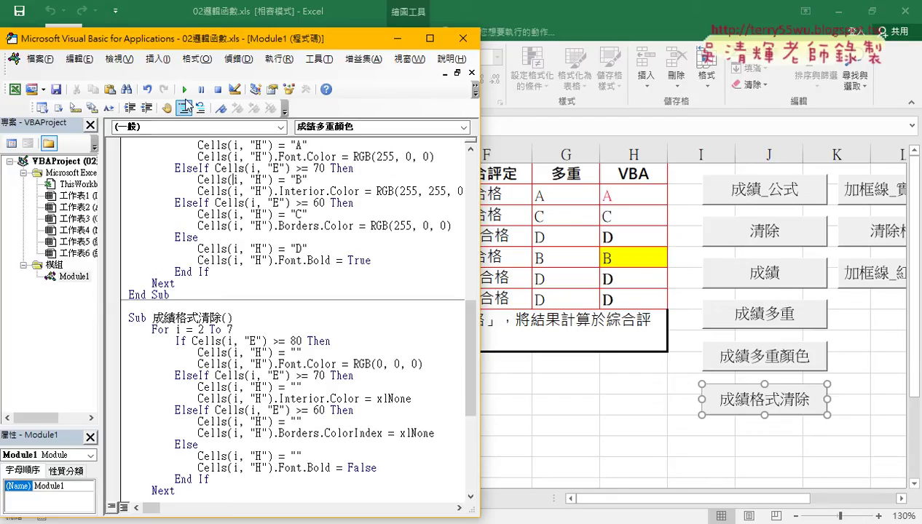
pyautogui.click(274, 405)
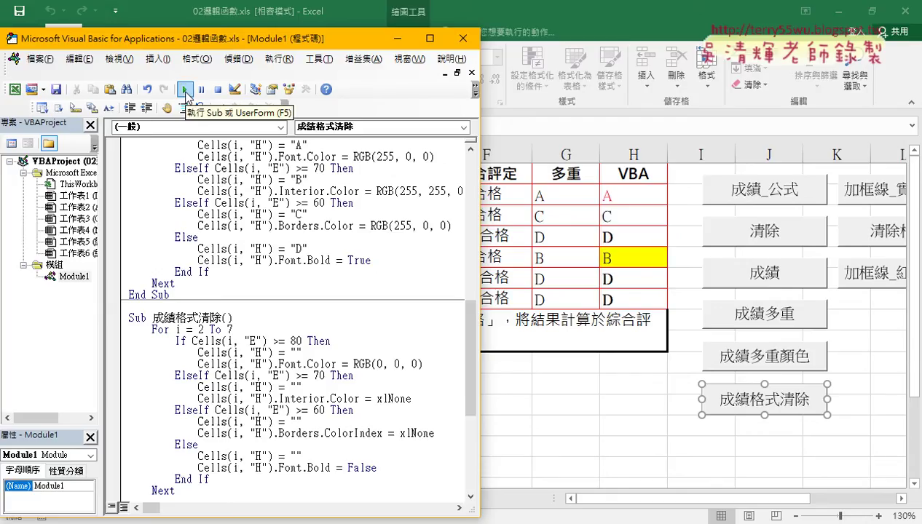
pyautogui.click(184, 90)
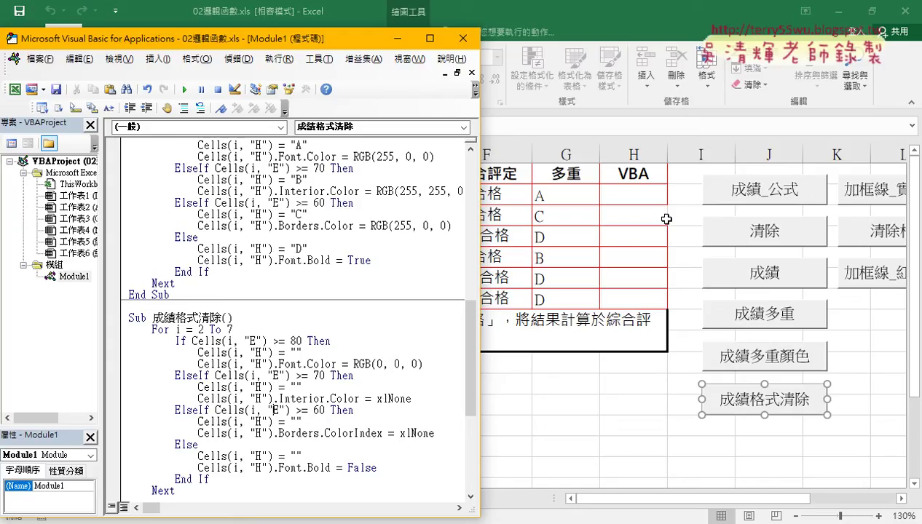
pyautogui.scroll(-2, 347, 323)
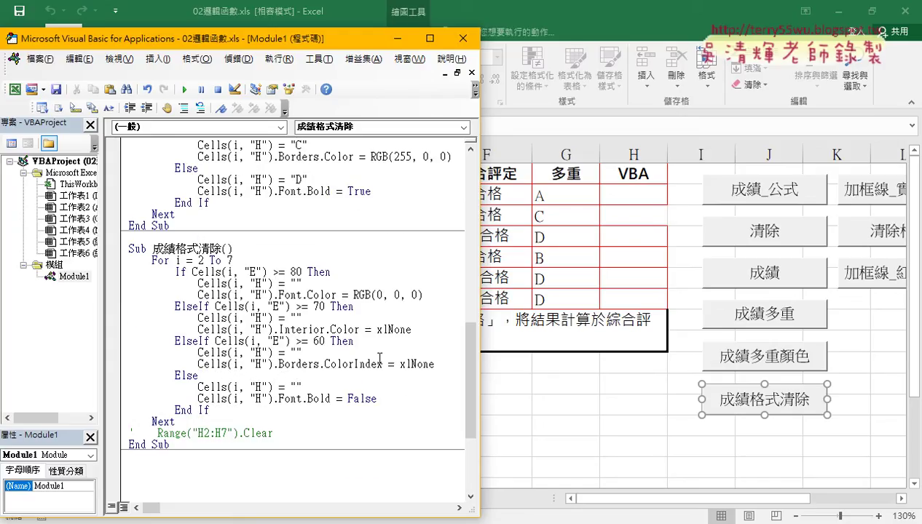
pyautogui.moveTo(435, 364); pyautogui.dragTo(198, 365)
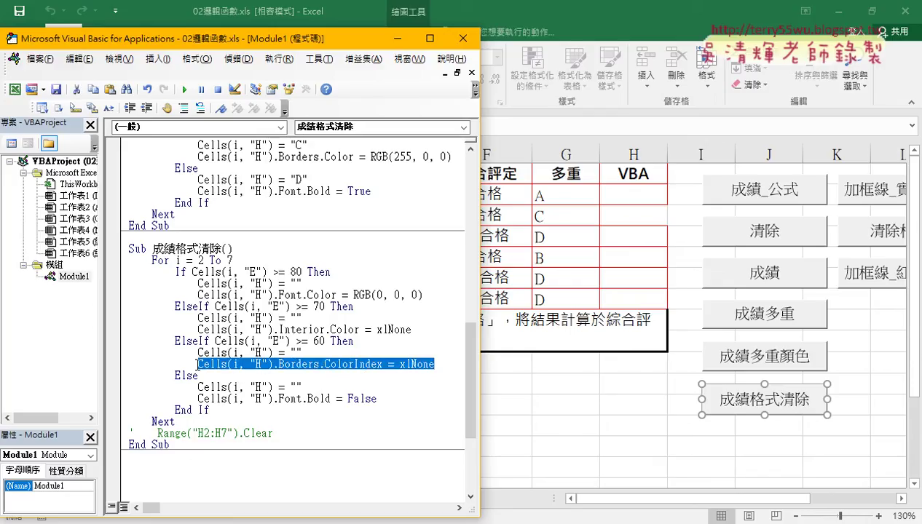